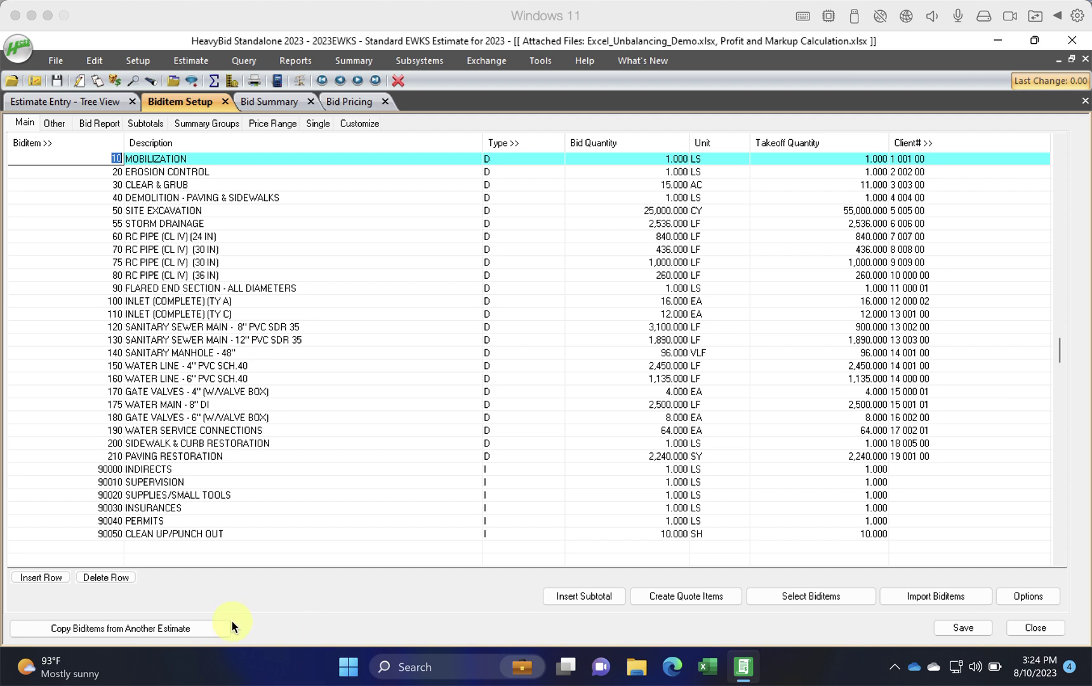
Step: Change Site Excavation's bid quantity to 26,000
left_click(632, 211)
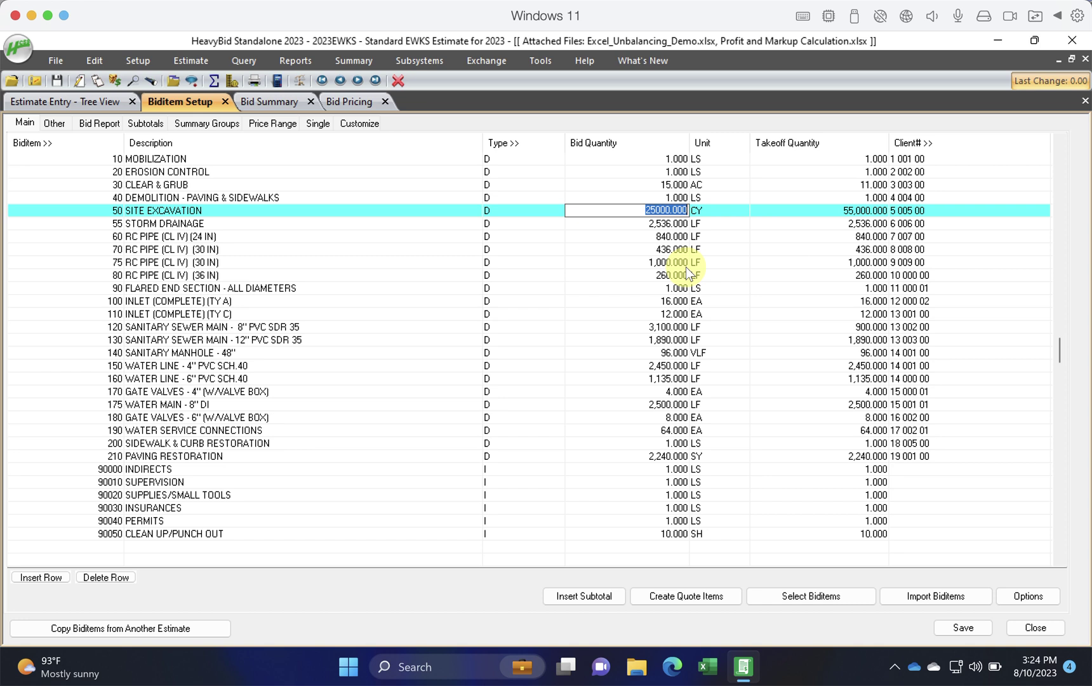
left_click(683, 210)
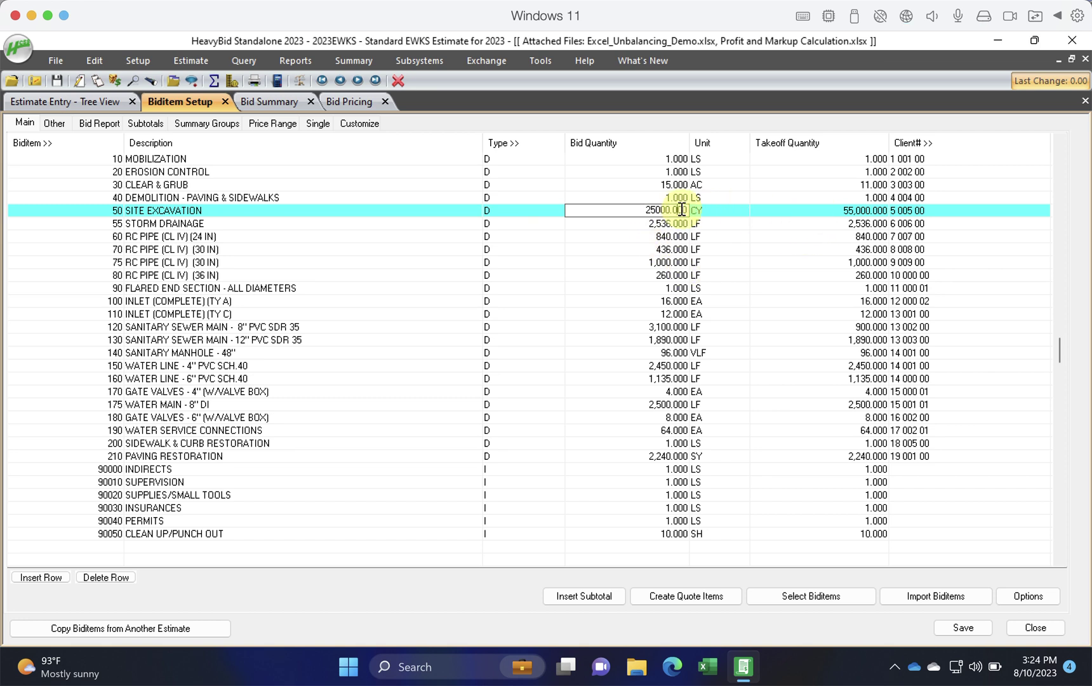
left_click(660, 249)
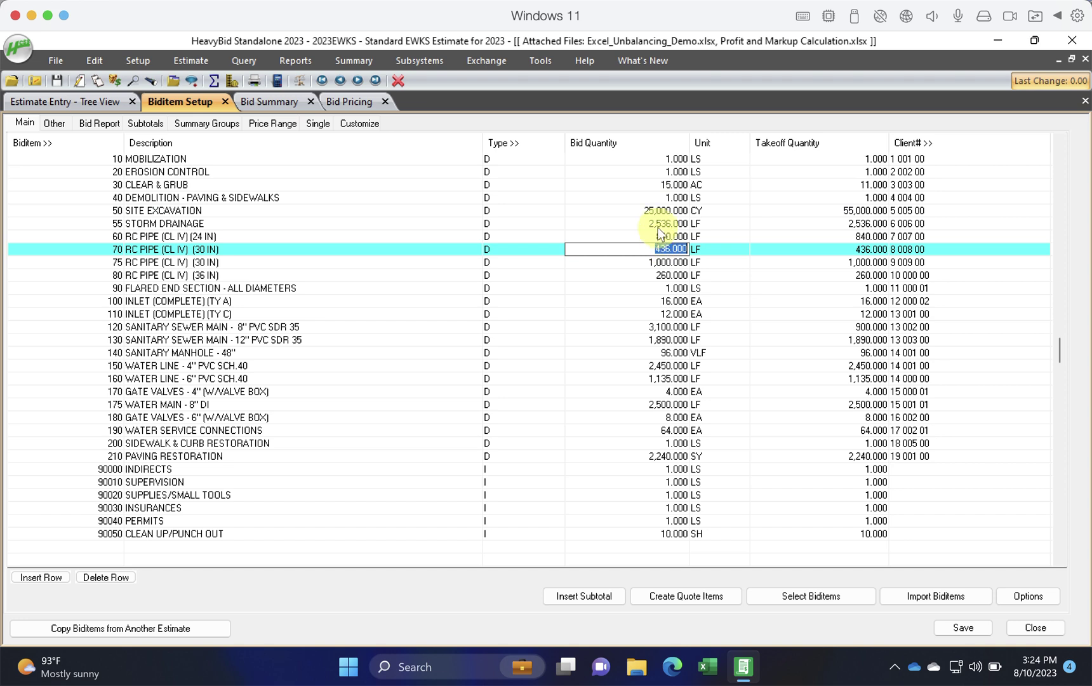
left_click(657, 211)
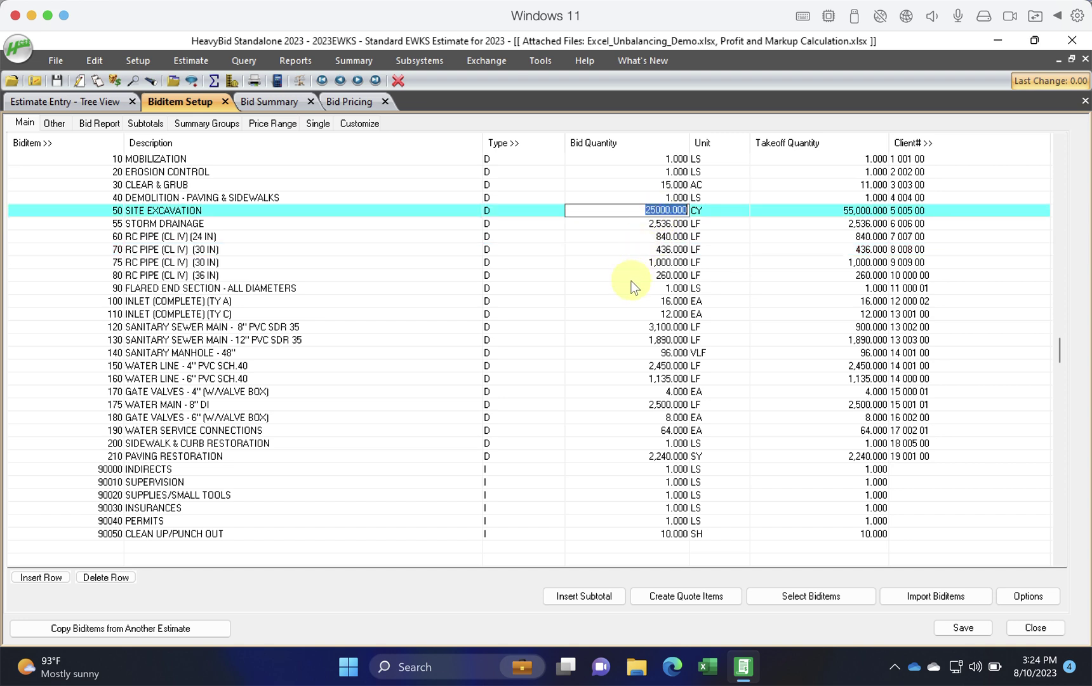
type("260000")
key("BackSpace")
key("Return")
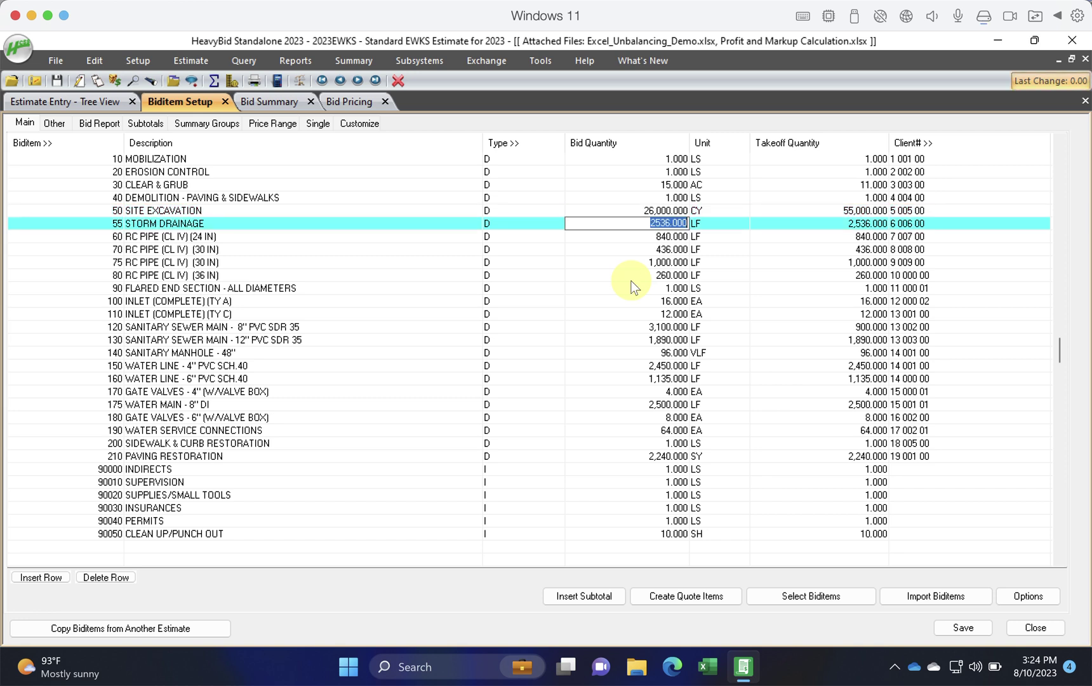
Step: Set Site Excavation's takeoff quantity to 54,000
left_click(825, 210)
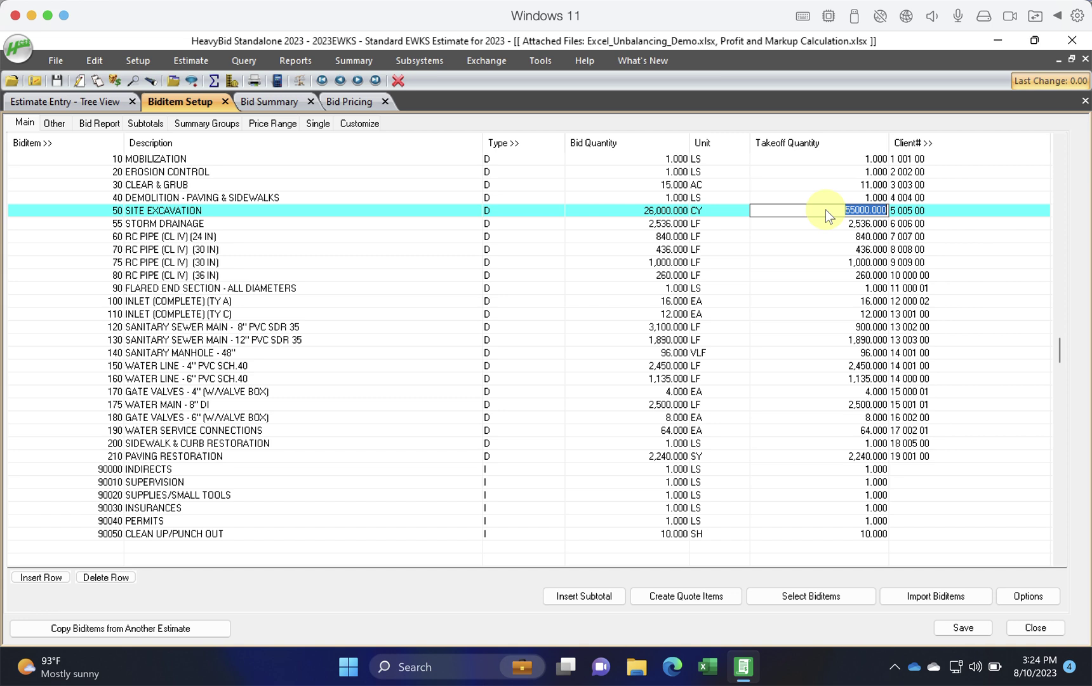
type("54000")
key("Tab")
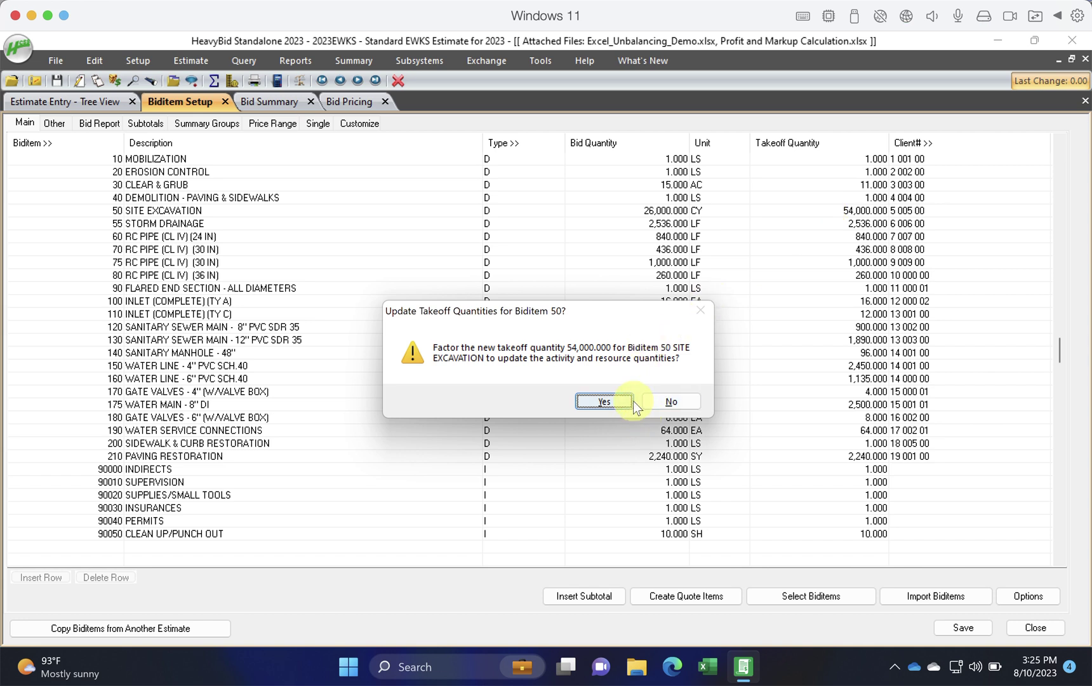
Step: Accept factoring Site Excavation's activity quantities to the 54,000 takeoff
left_click(589, 402)
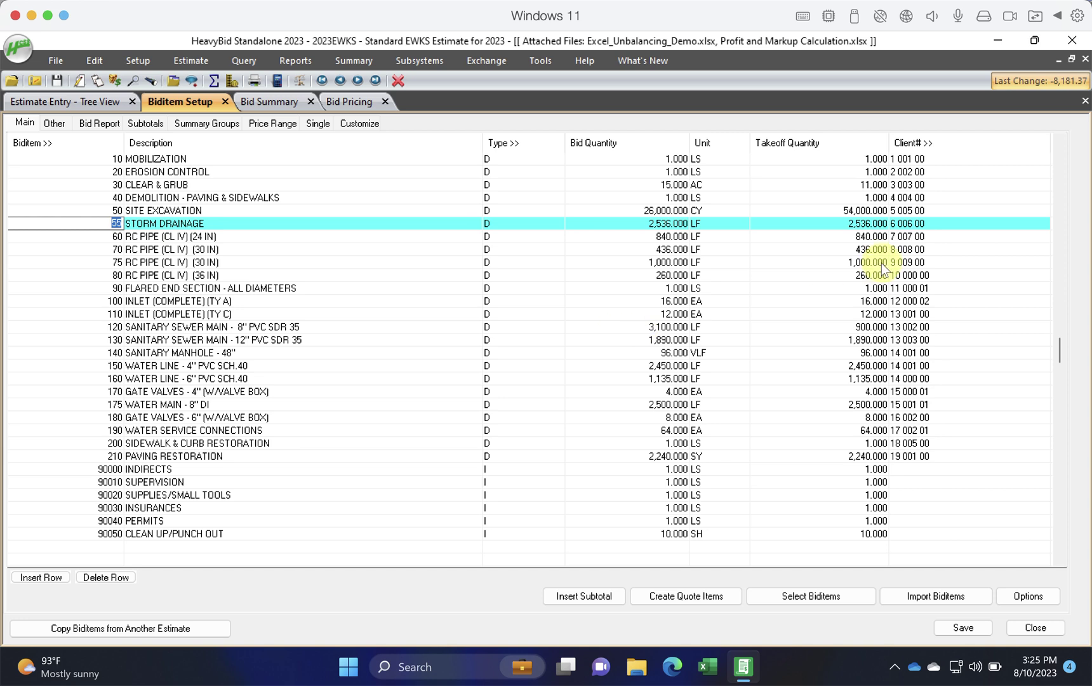
left_click(665, 220)
left_click(666, 211)
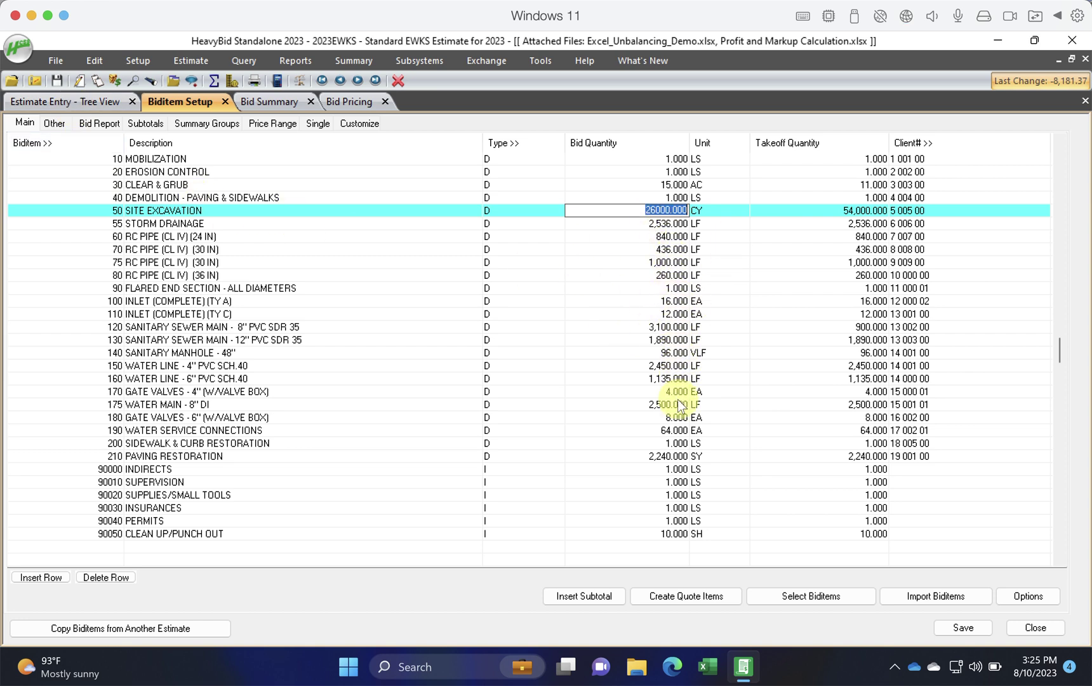
Step: Check biditem 120's bid and takeoff quantities, then return to Site Excavation
left_click(672, 328)
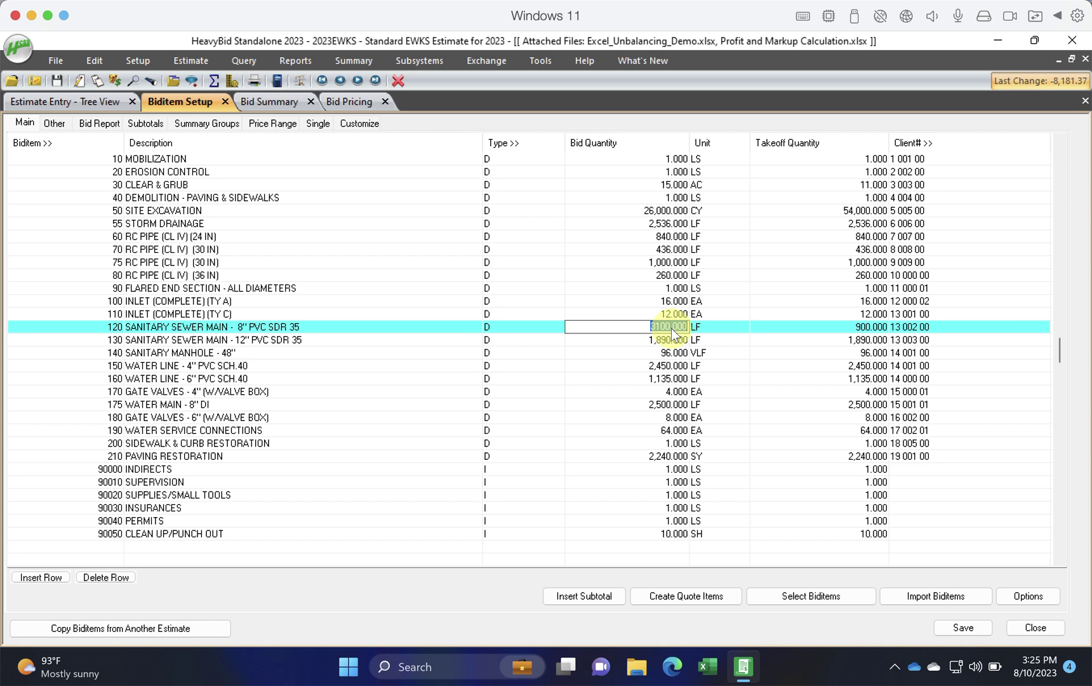
left_click(822, 328)
left_click(678, 328)
left_click(653, 210)
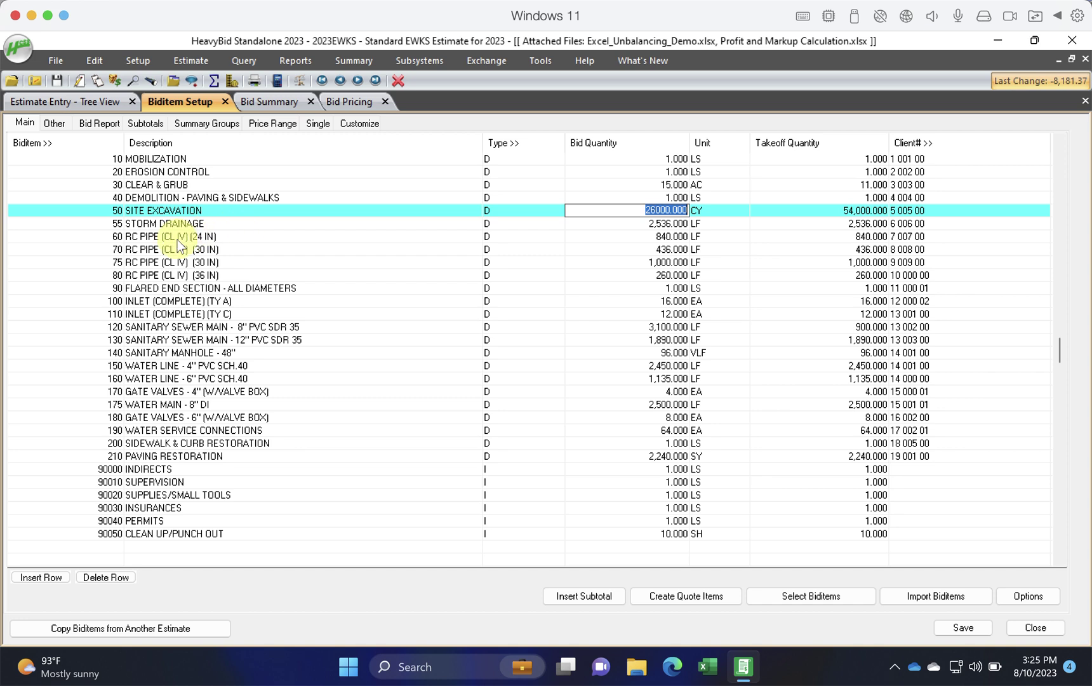
Step: Run Bid Summary to recalculate totals and spreads, checking the tree view afterwards
left_click(81, 103)
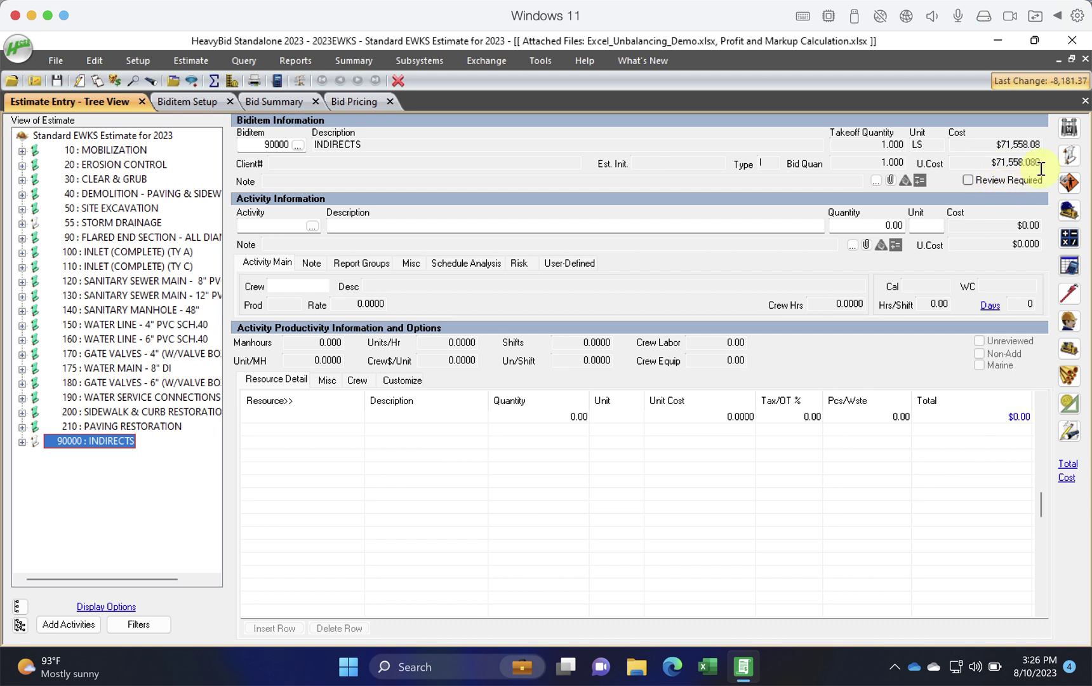
left_click(275, 104)
left_click(88, 619)
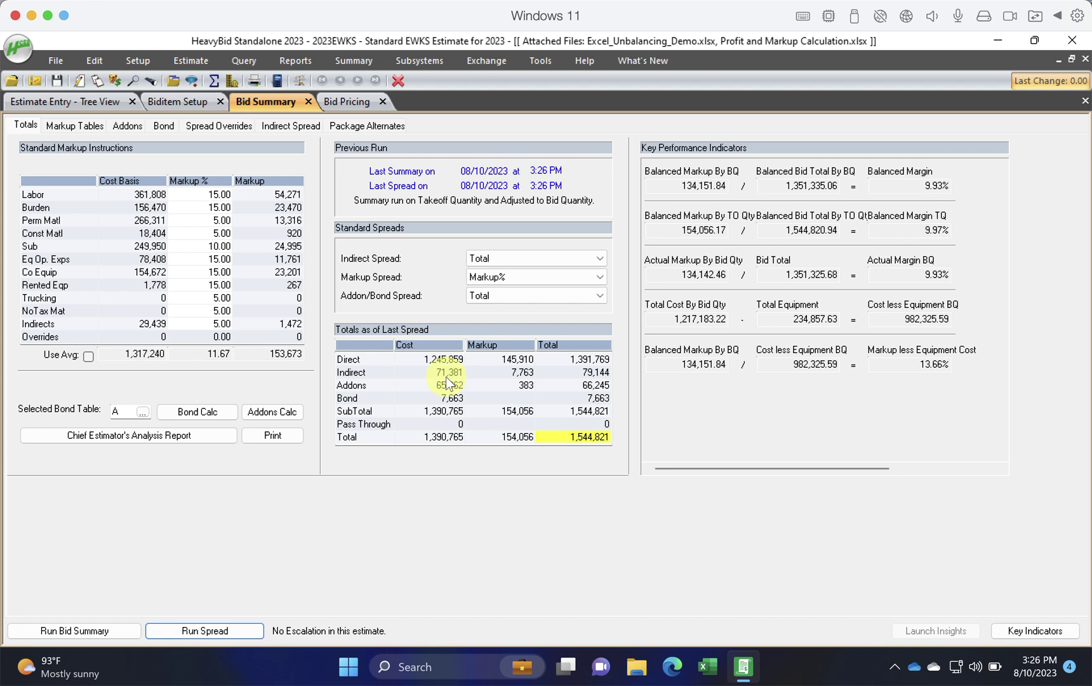
left_click(63, 103)
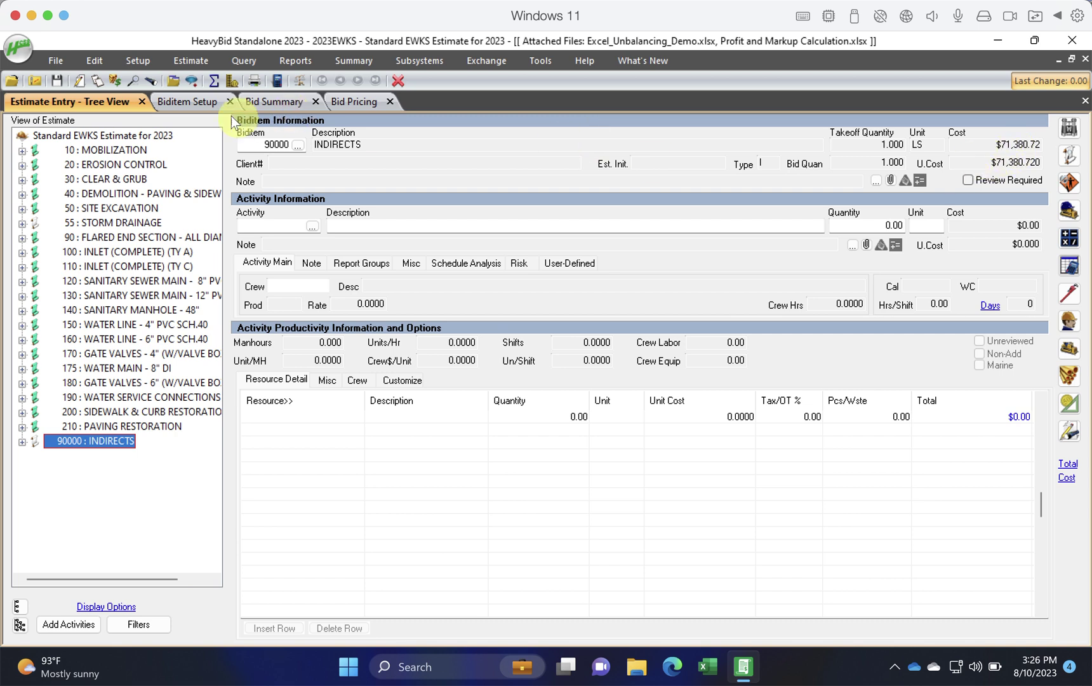
left_click(259, 104)
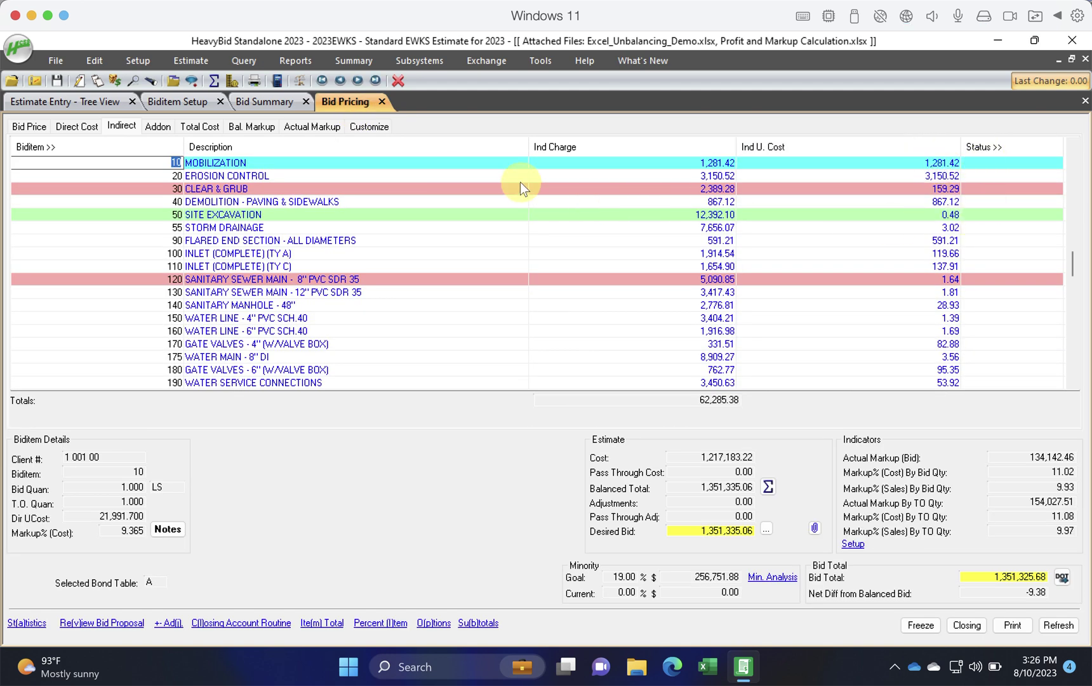
Step: Review Bid Price, Indirect and Addon breakdowns per biditem, then return to Bid Summary
left_click(27, 125)
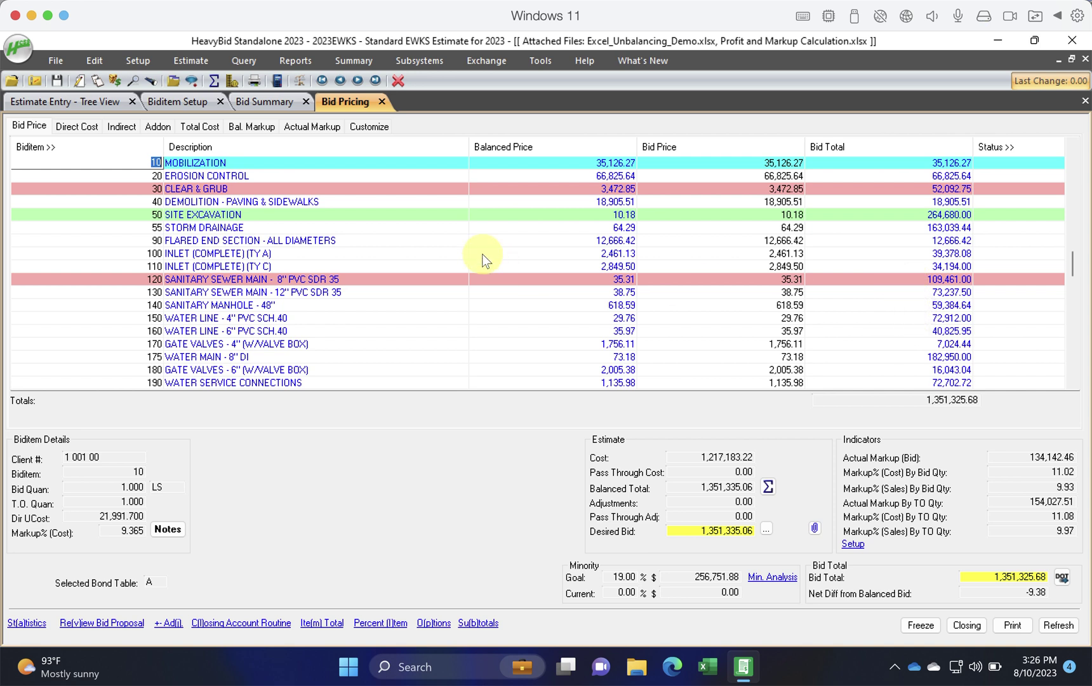
left_click(124, 126)
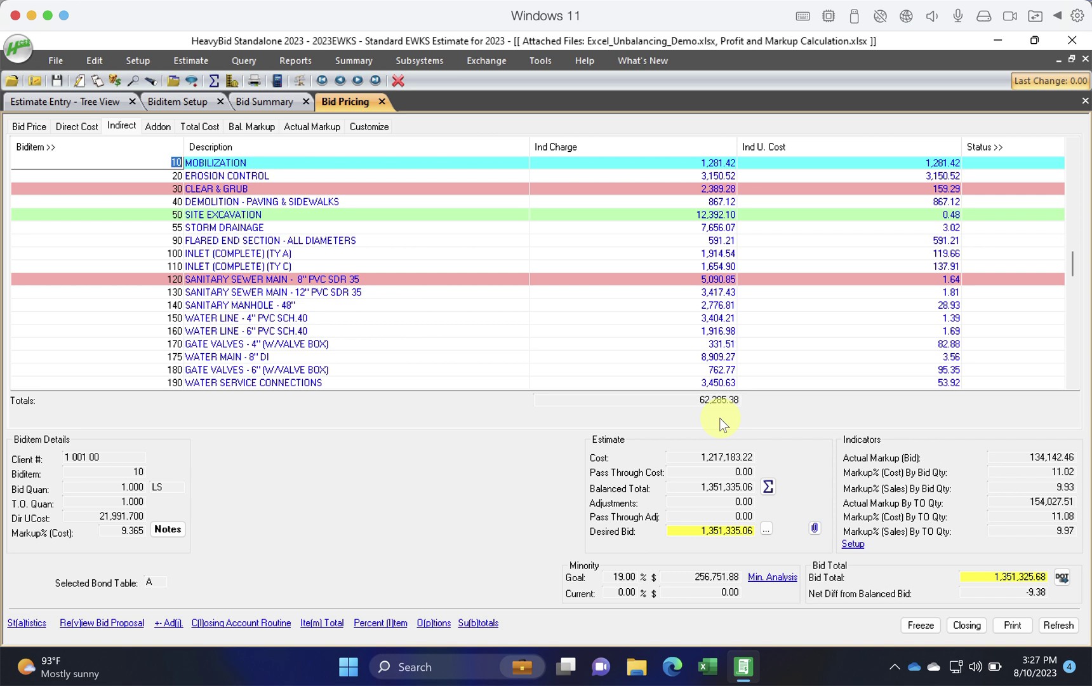
left_click(158, 126)
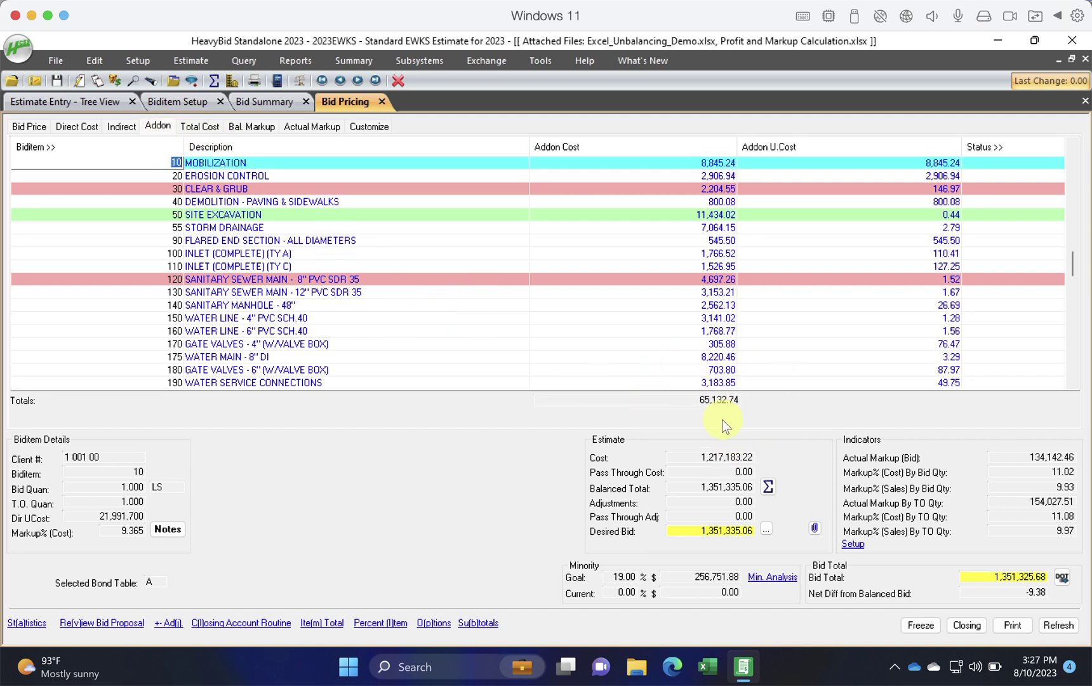
left_click(279, 106)
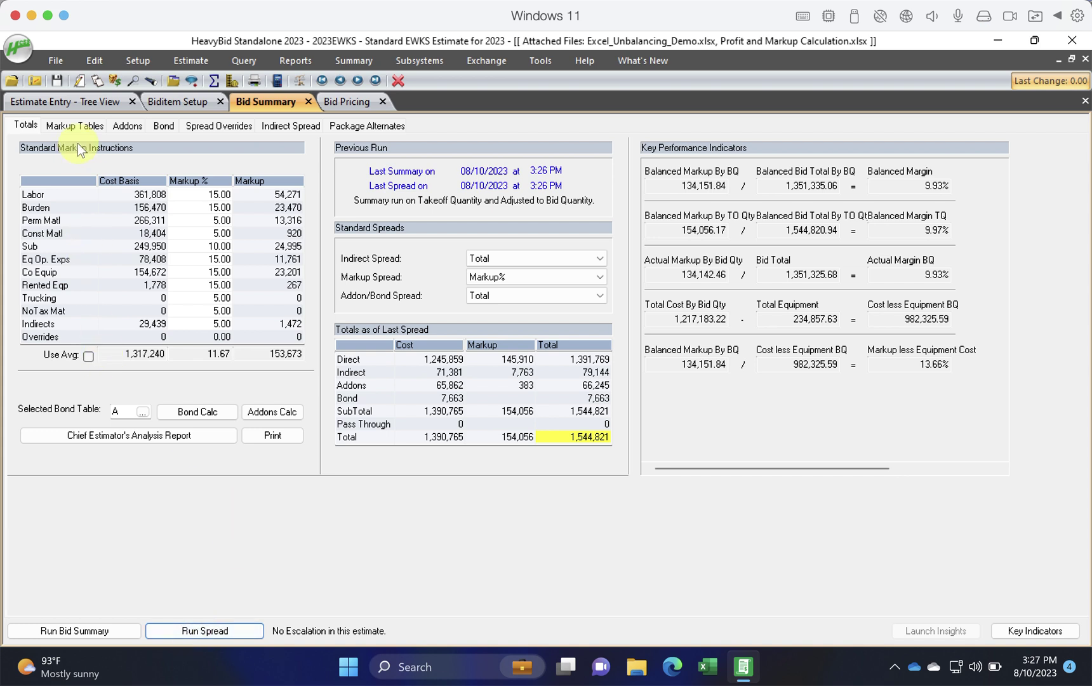
Step: Add a new biditem highlight rule named BQ TQ DIFF in Display Options
left_click(78, 103)
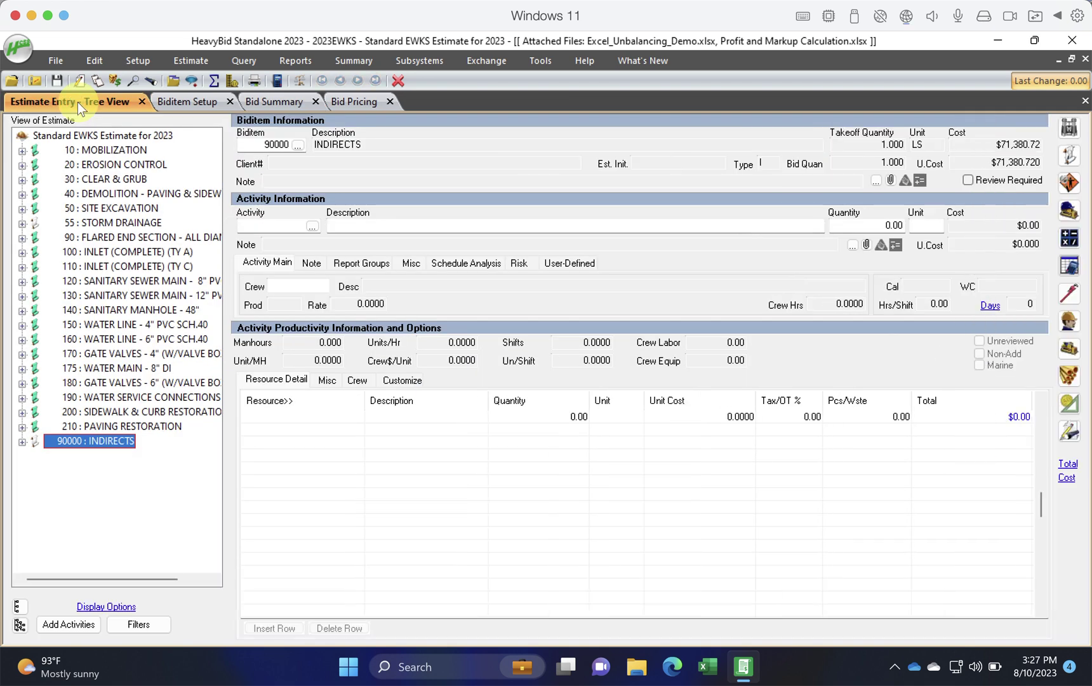
left_click(97, 608)
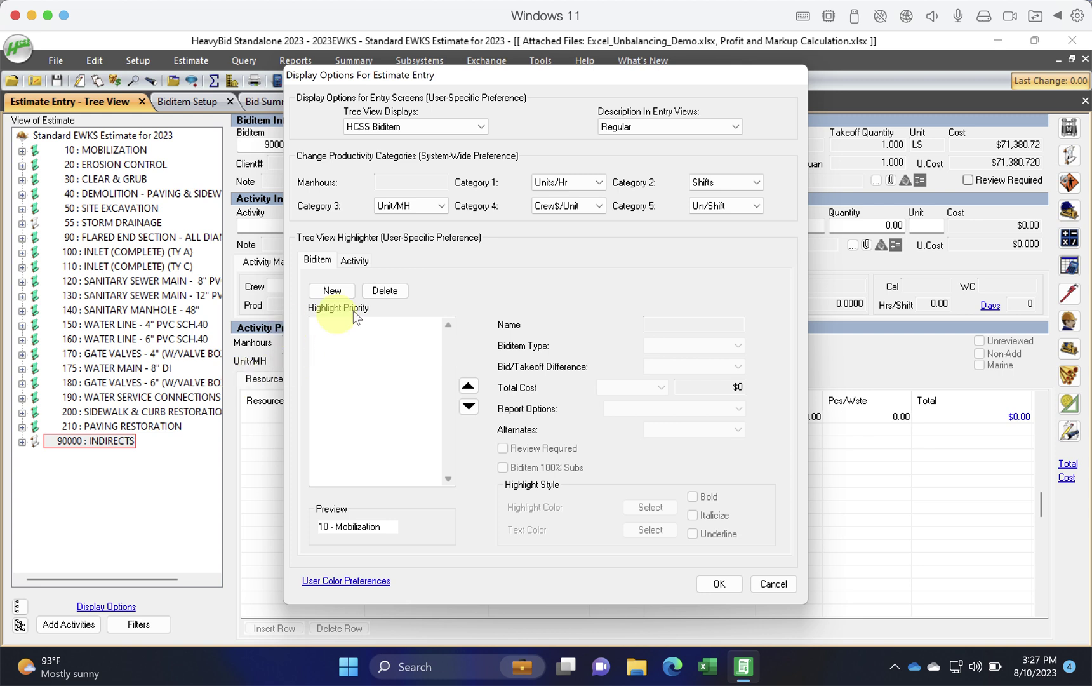
left_click(318, 263)
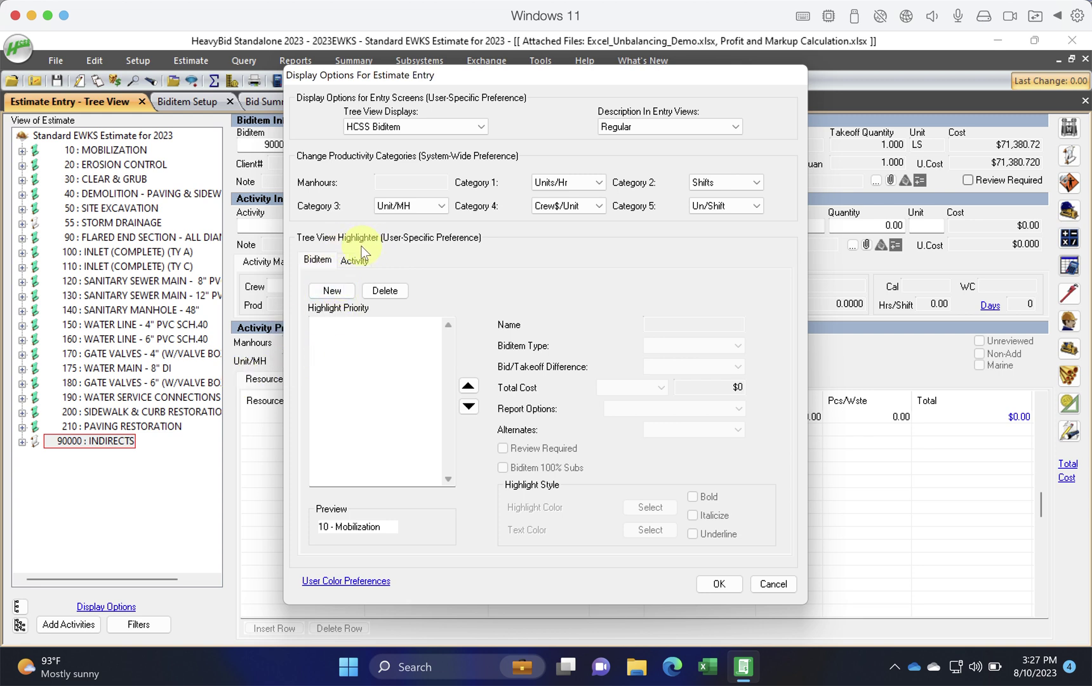
left_click(327, 294)
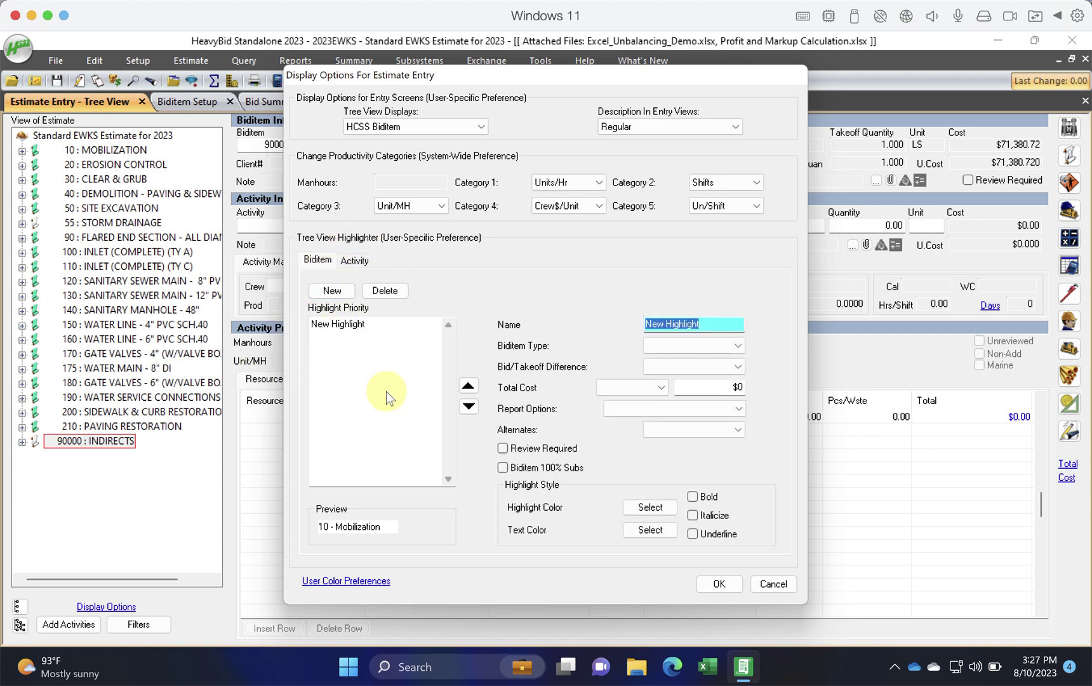
type("Bi")
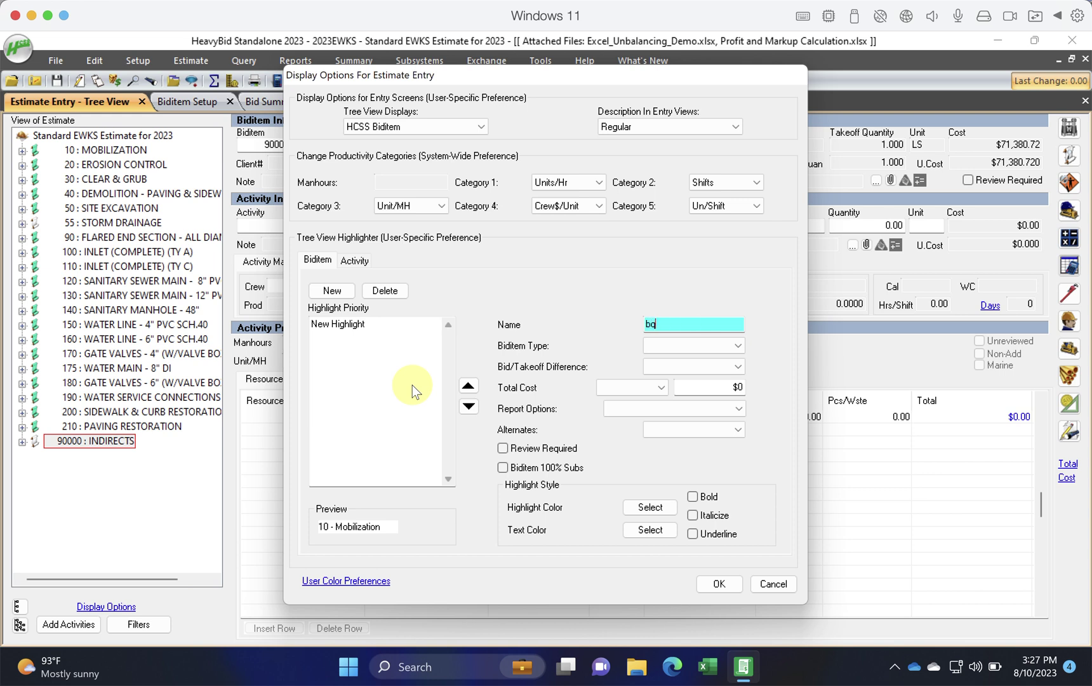
key("BackSpace")
key("BackSpace")
type("bq")
key("BackSpace")
key("BackSpace")
type("BQ TQ")
key("BackSpace")
type("Q DIFF")
key("Tab")
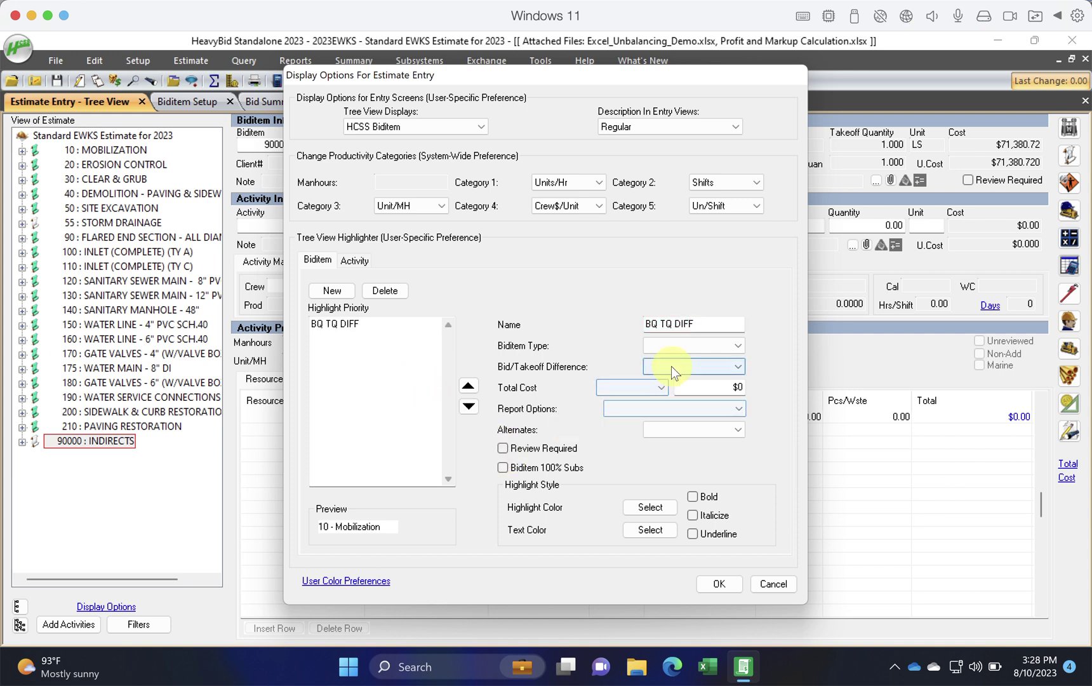
Step: Set Bid/Takeoff Difference to Both, with green highlight and bold text
left_click(672, 366)
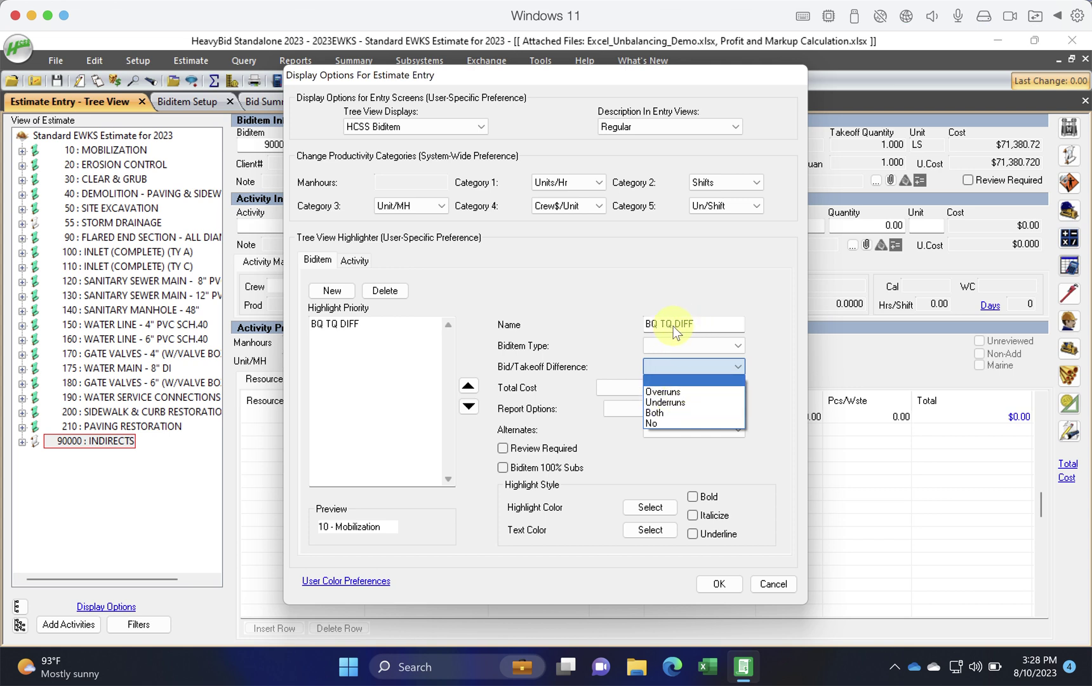
left_click(662, 412)
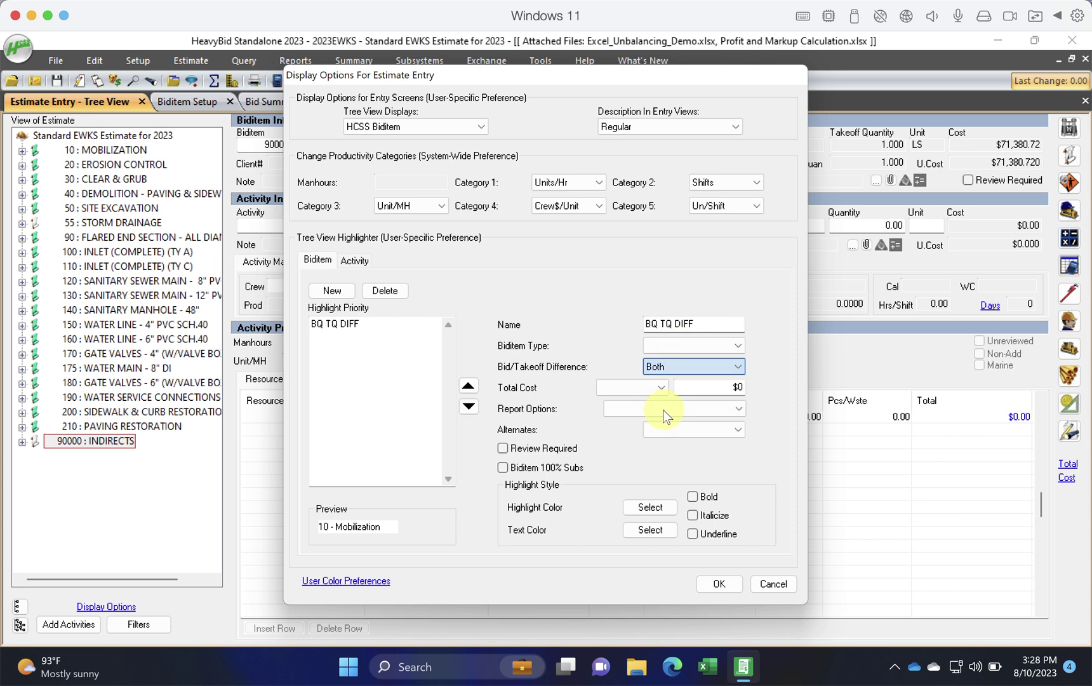
left_click(661, 508)
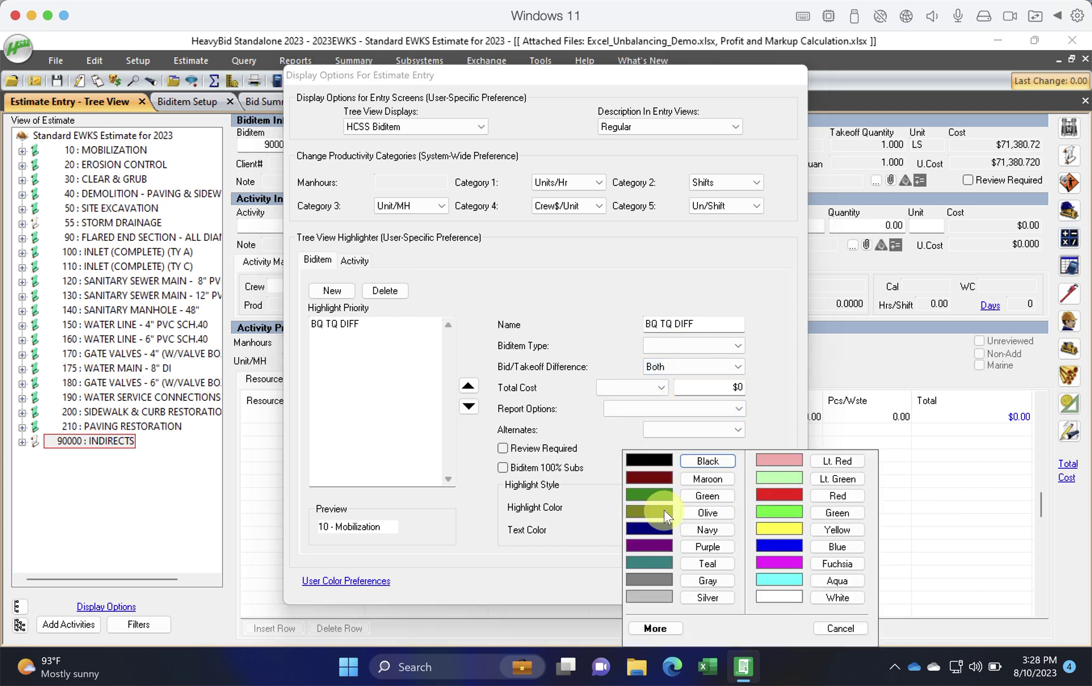
left_click(846, 515)
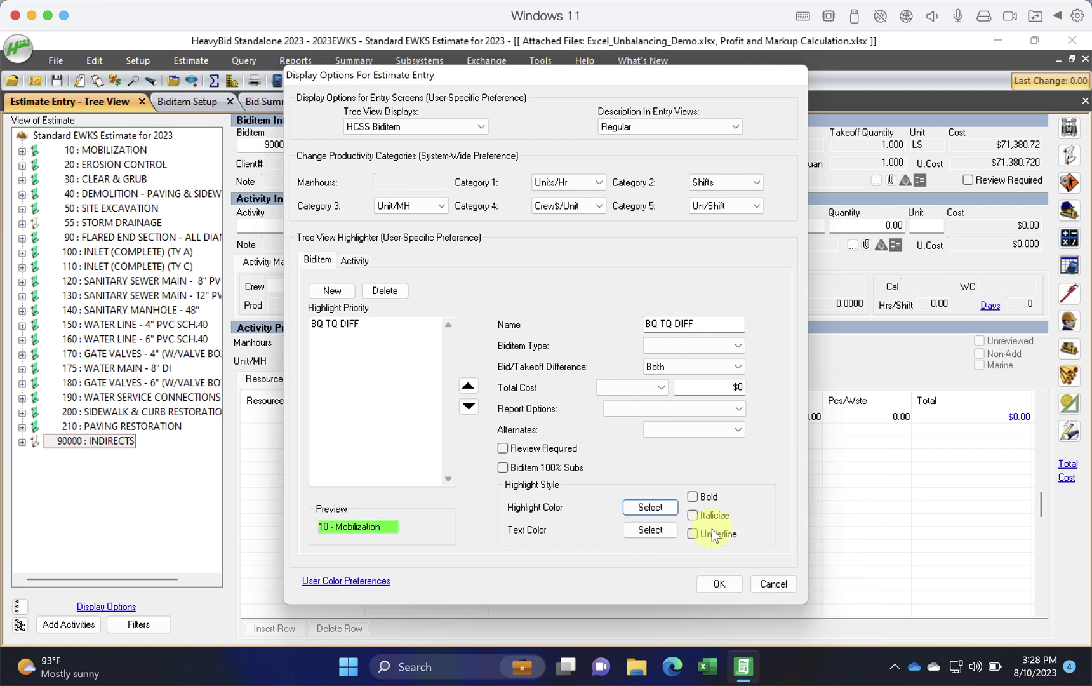
left_click(692, 497)
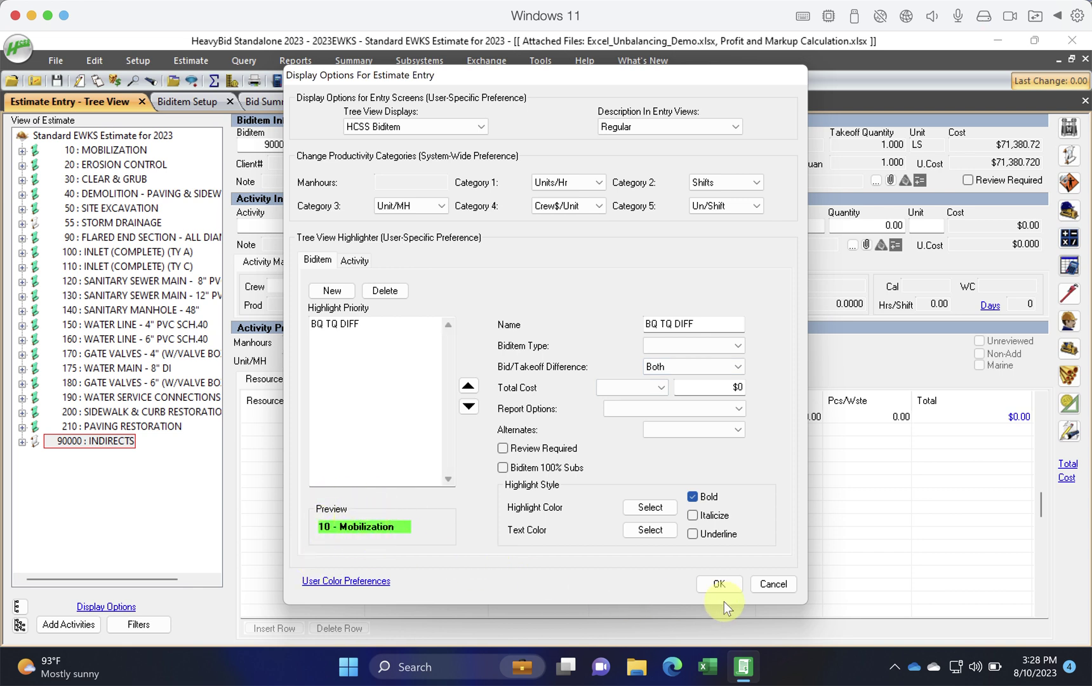
Step: Apply the highlight and inspect green bold biditems 30, 50 and 120, then view Bid Pricing
left_click(720, 584)
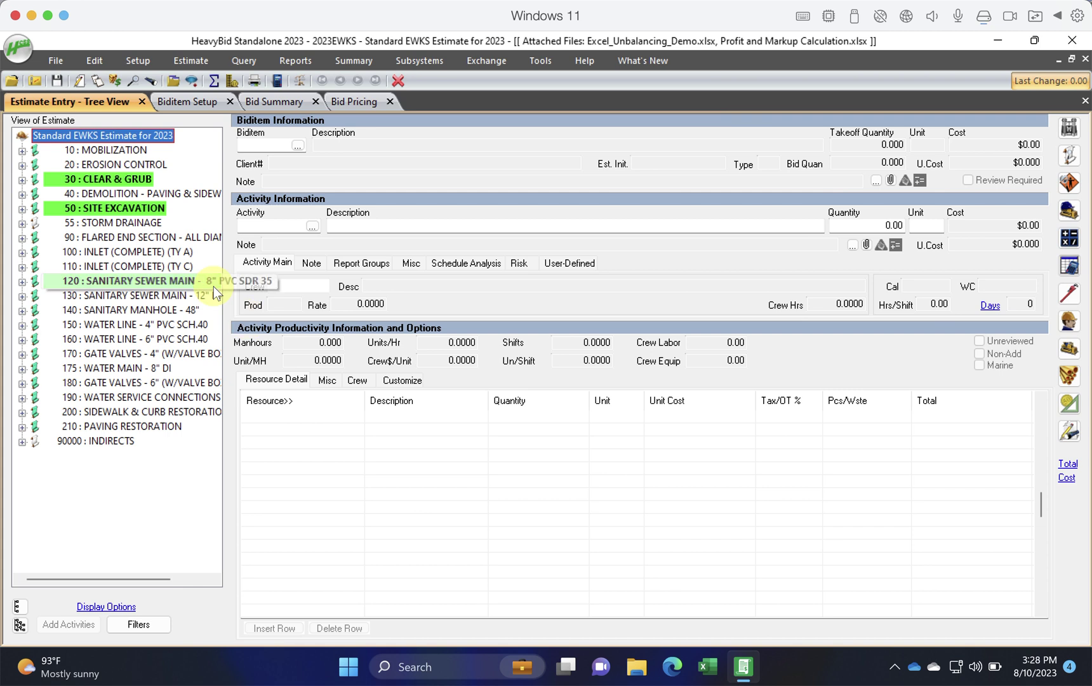
left_click(125, 181)
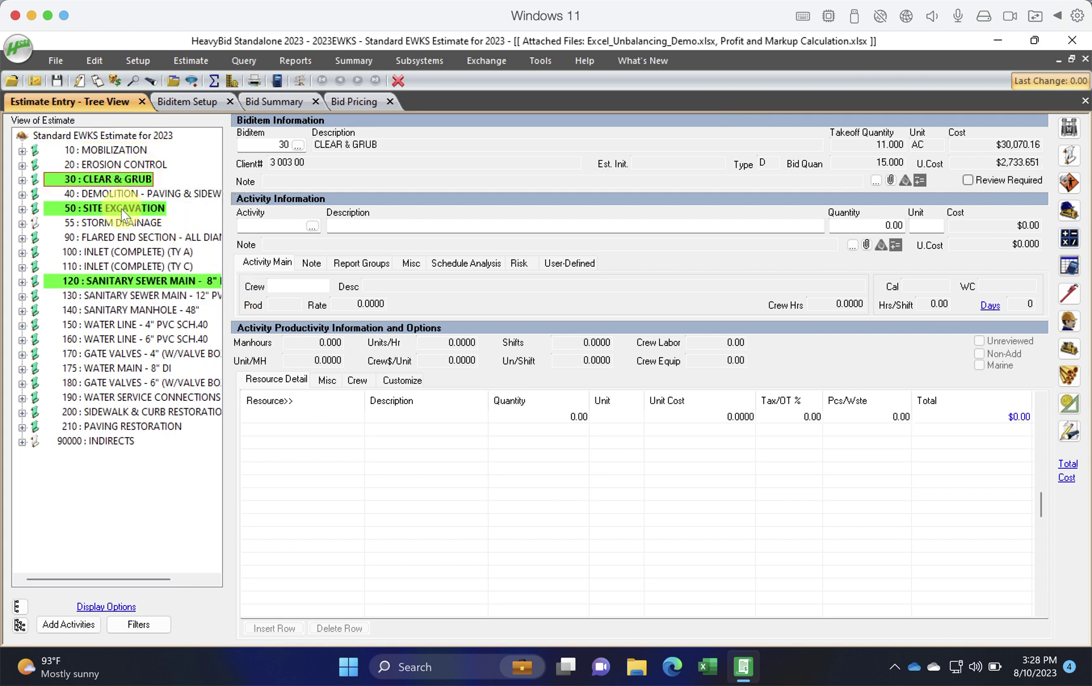
left_click(121, 209)
left_click(122, 280)
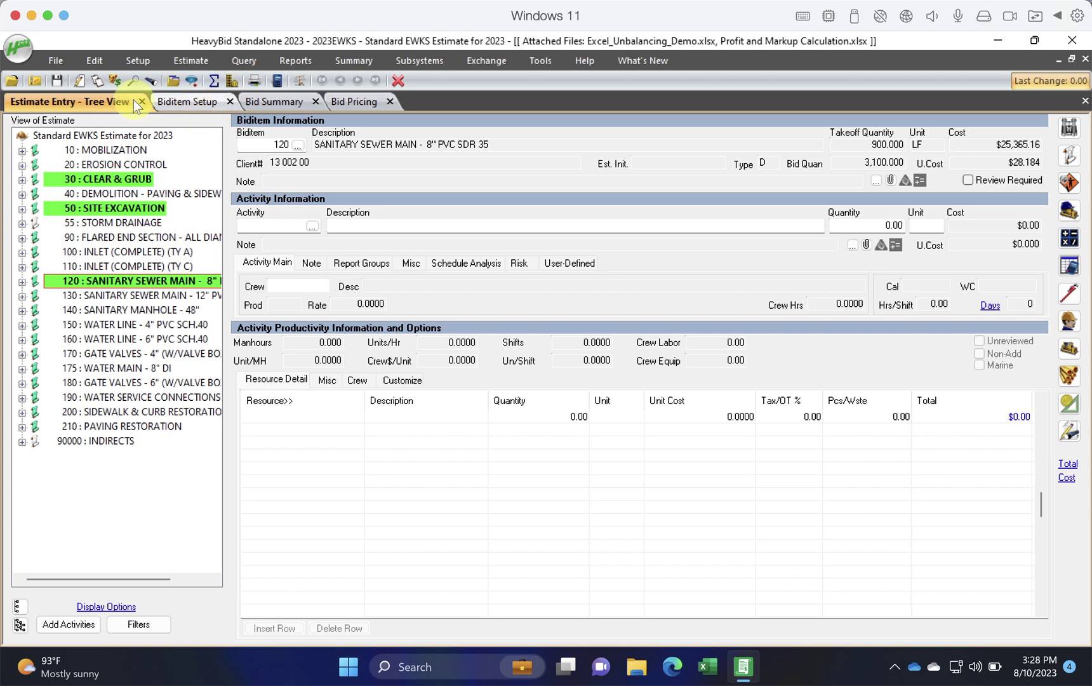
left_click(230, 81)
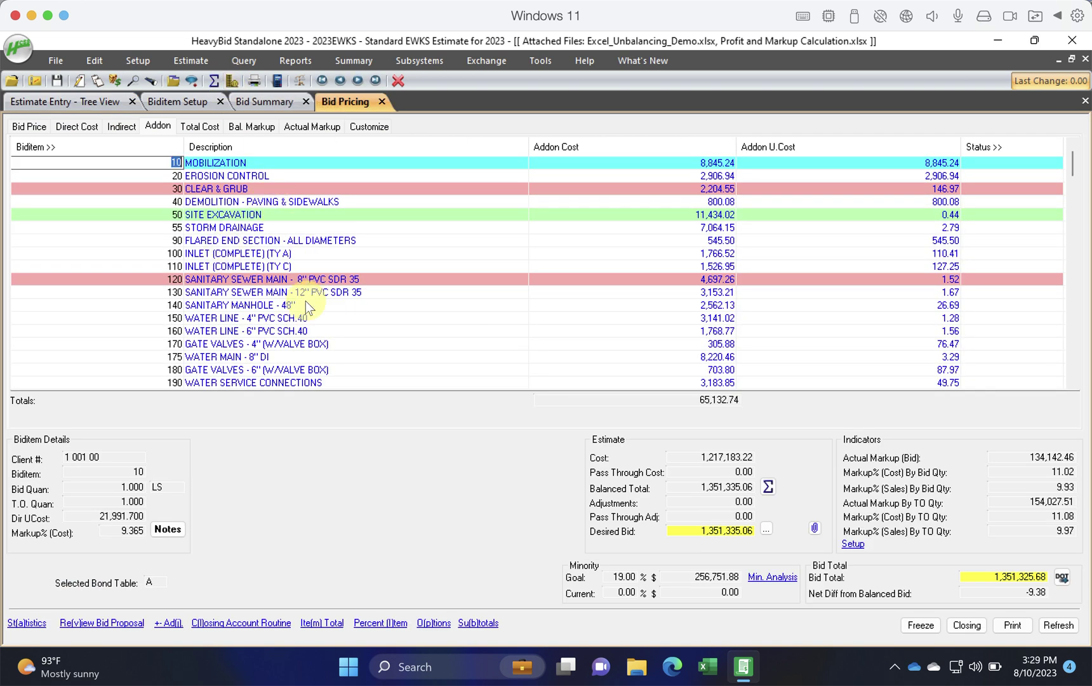
key("Down")
key("Down")
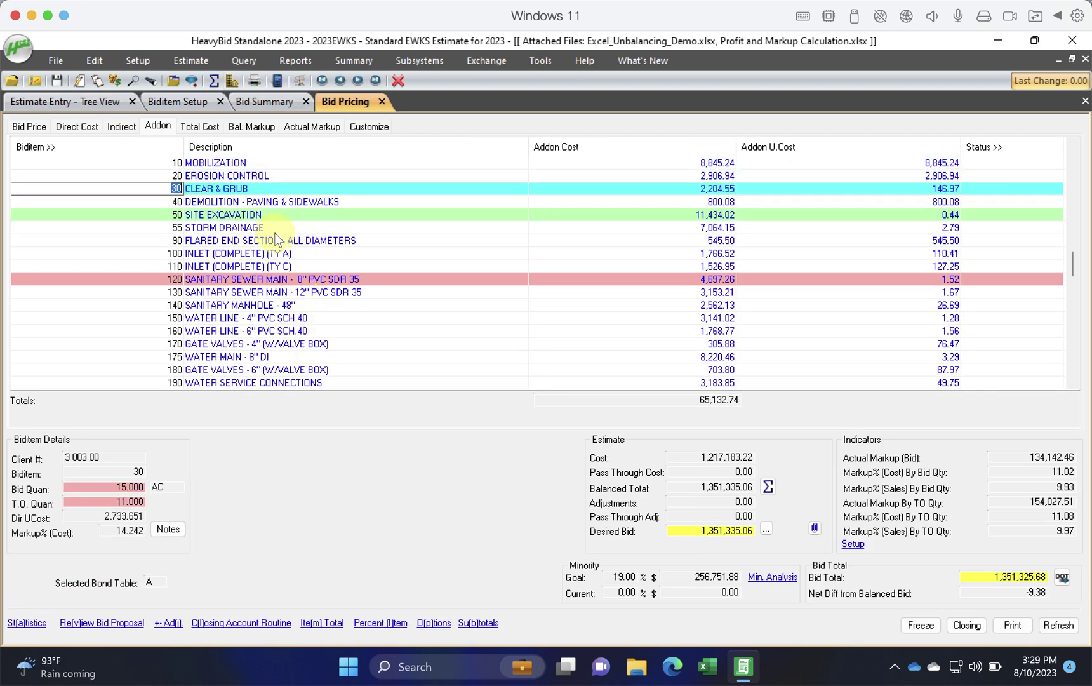
key("Down")
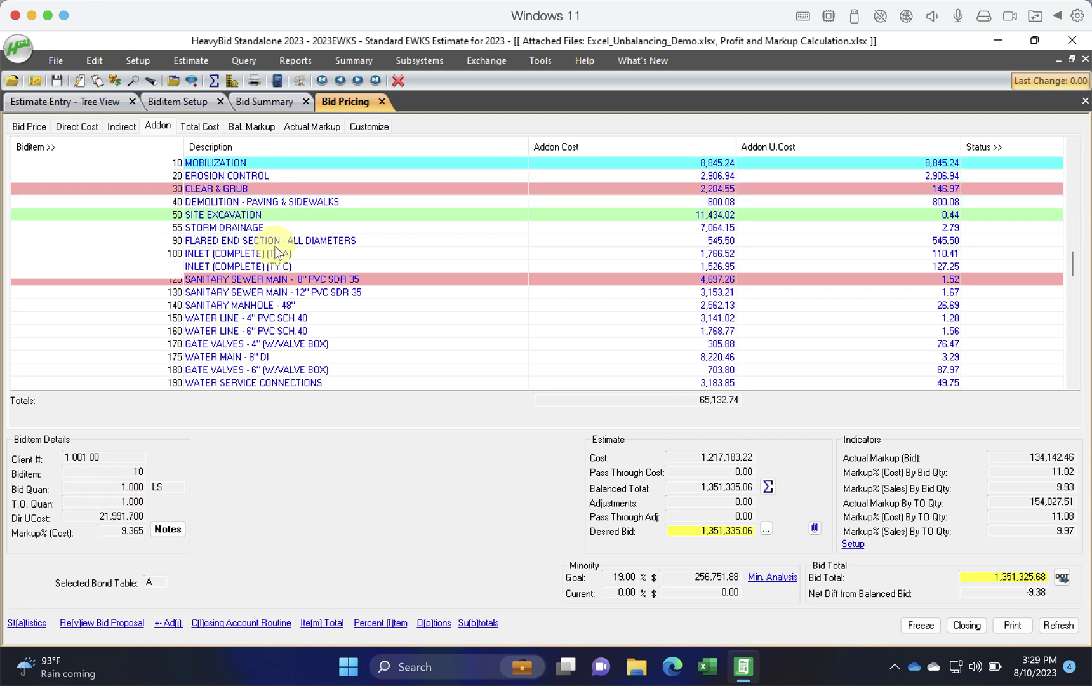
key("Down")
key("Down")
key("Down")
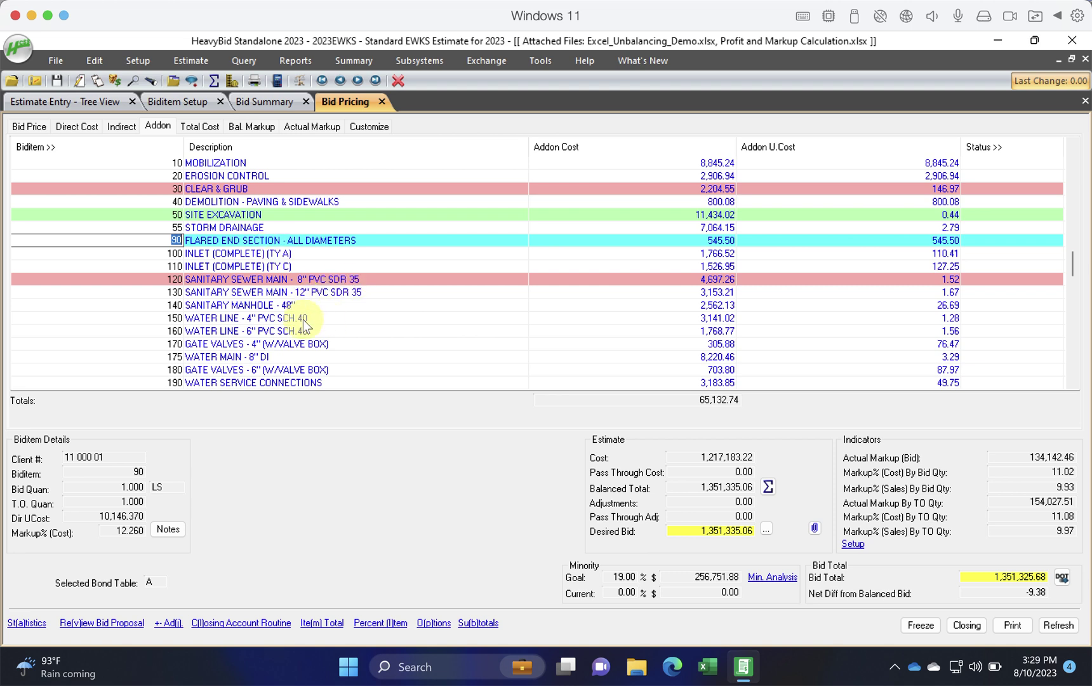
left_click(27, 125)
left_click(85, 99)
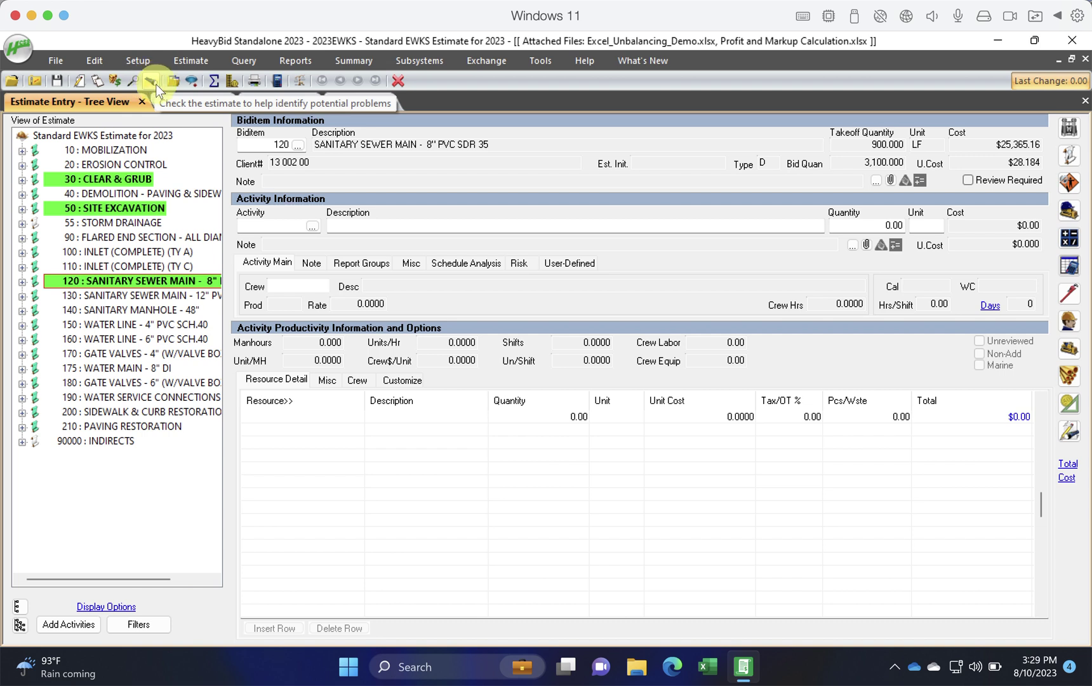
left_click(243, 63)
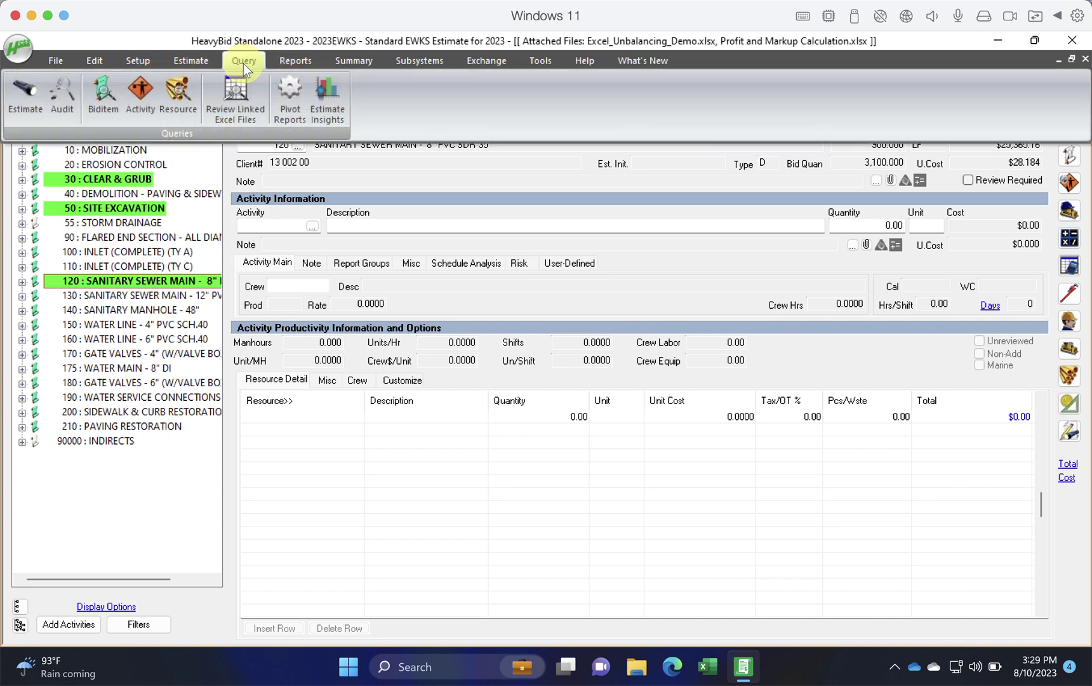
Step: Query the estimate for bid/takeoff mismatches (biditems 30, 50, 120) and create a review checklist
left_click(25, 95)
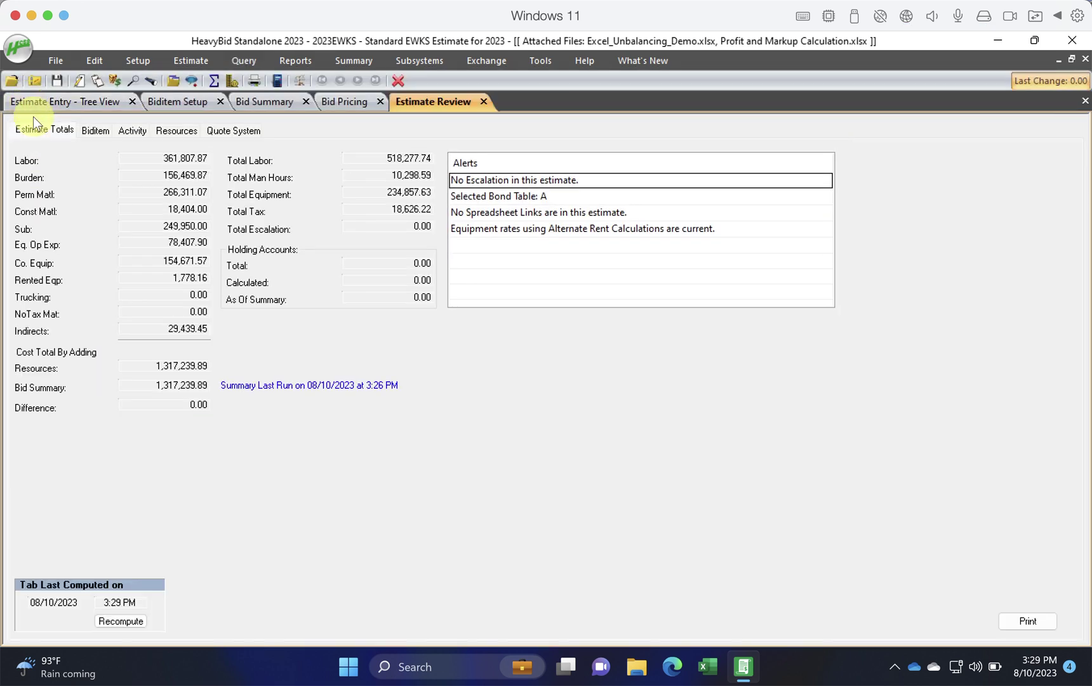
left_click(94, 130)
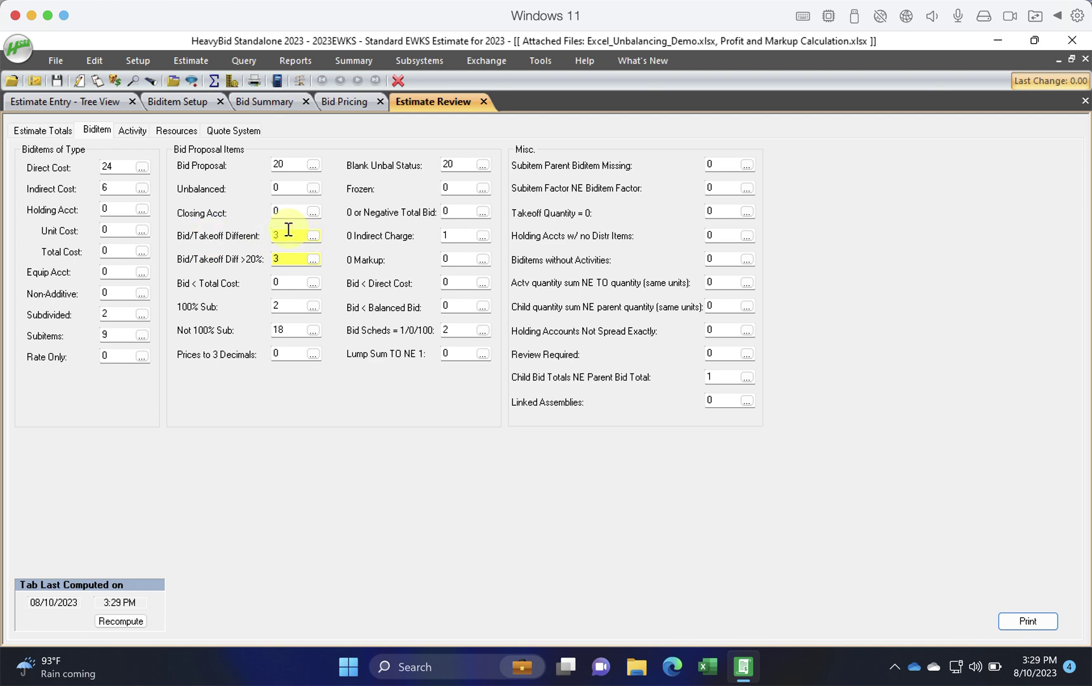
left_click(314, 235)
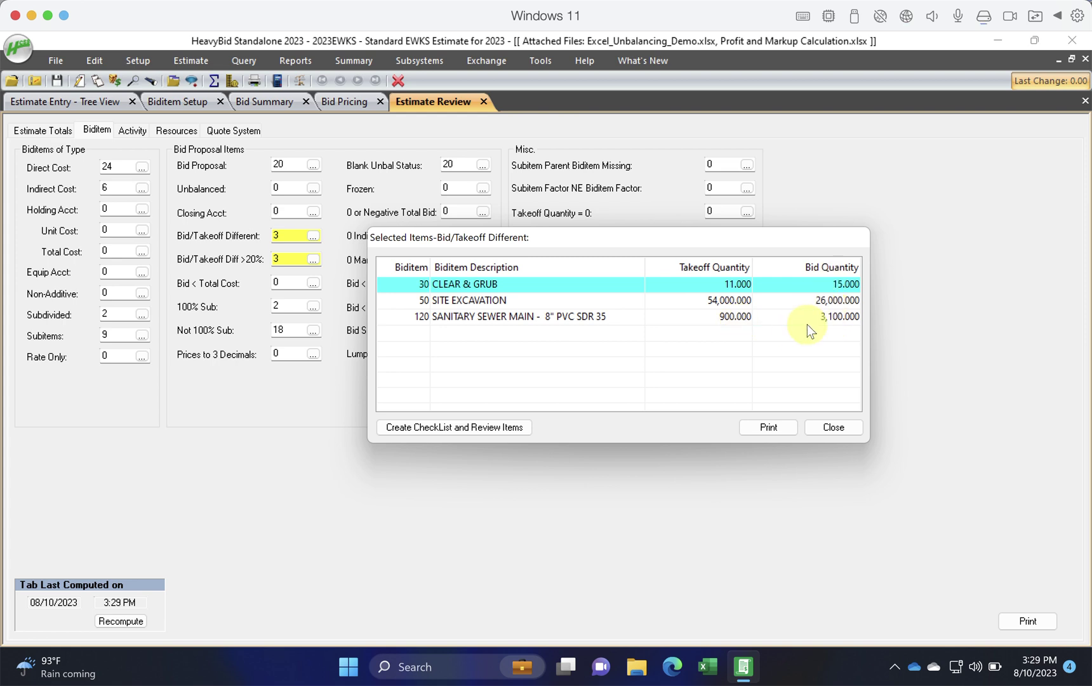
right_click(410, 282)
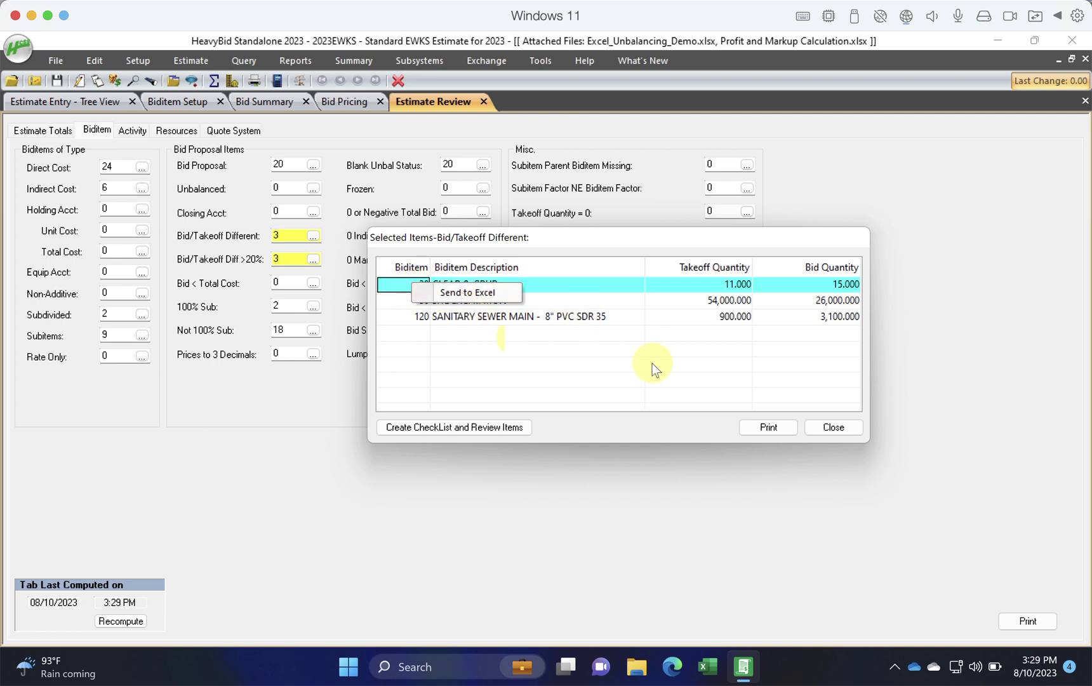
left_click(641, 323)
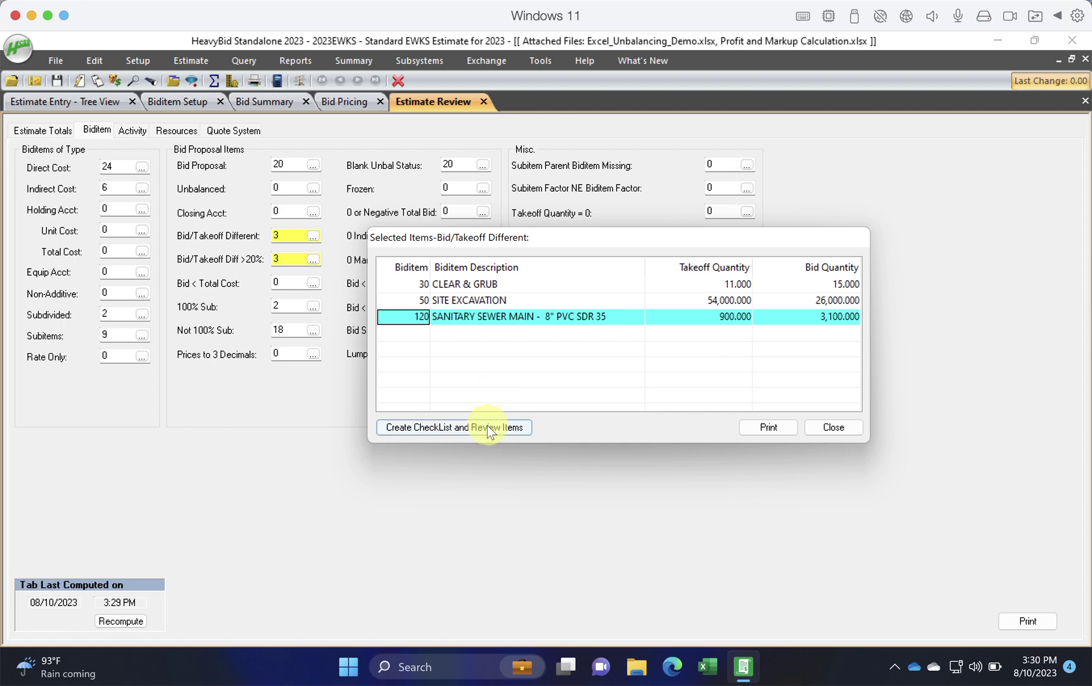
left_click(487, 427)
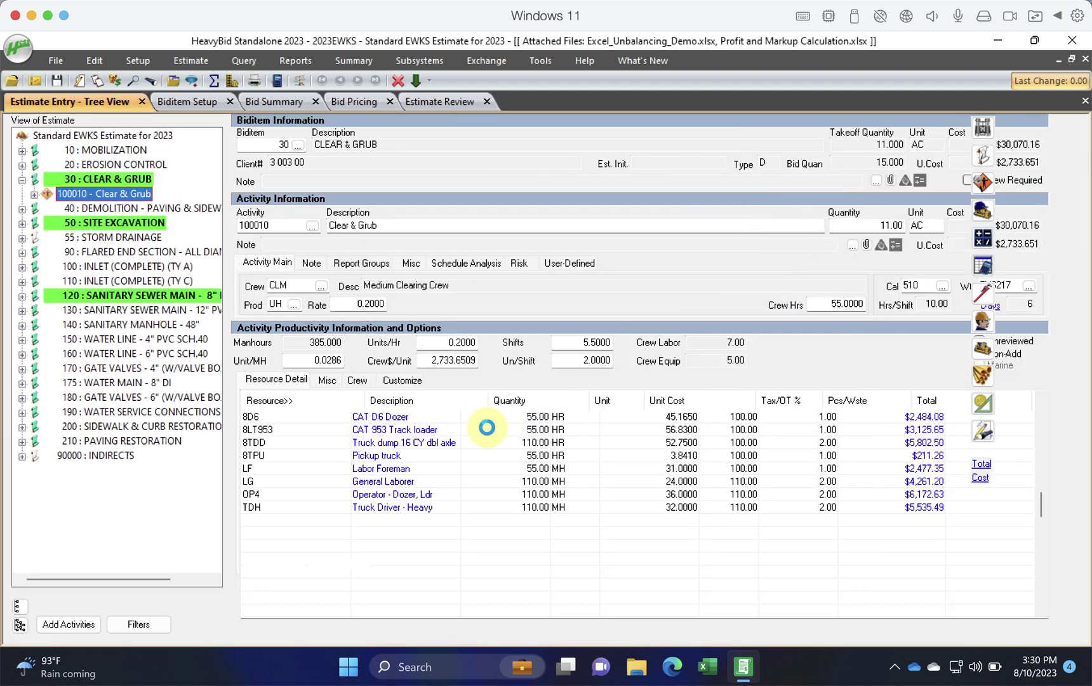
Step: Advance through Site Excavation and Sanitary Sewer Main review items, then show Biditem Setup
left_click(417, 81)
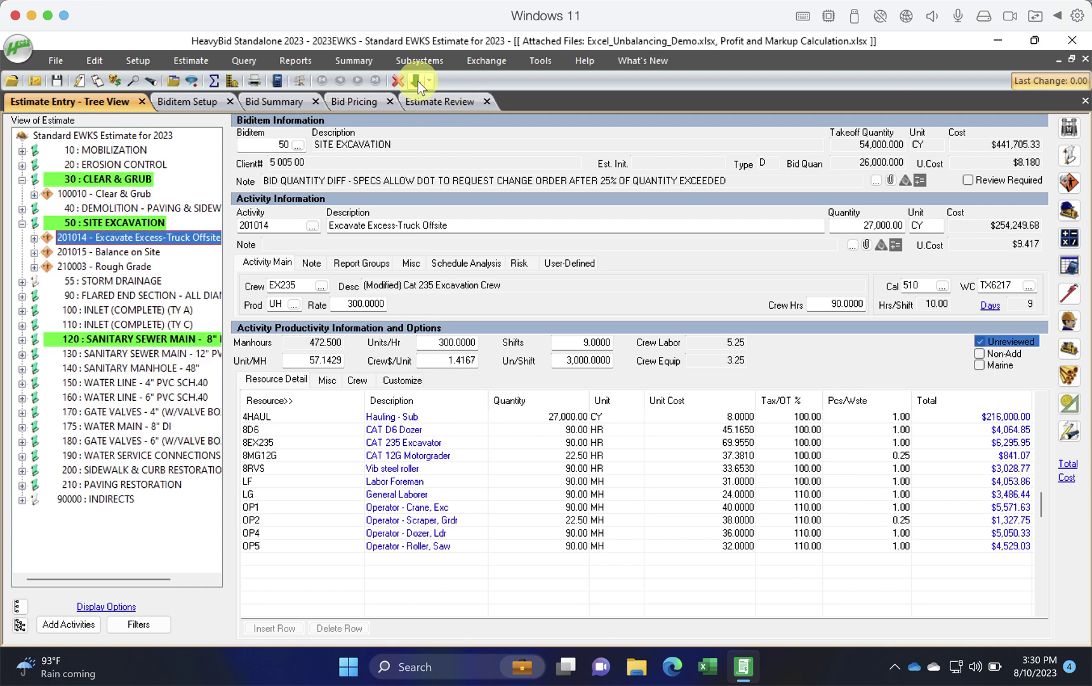
left_click(418, 81)
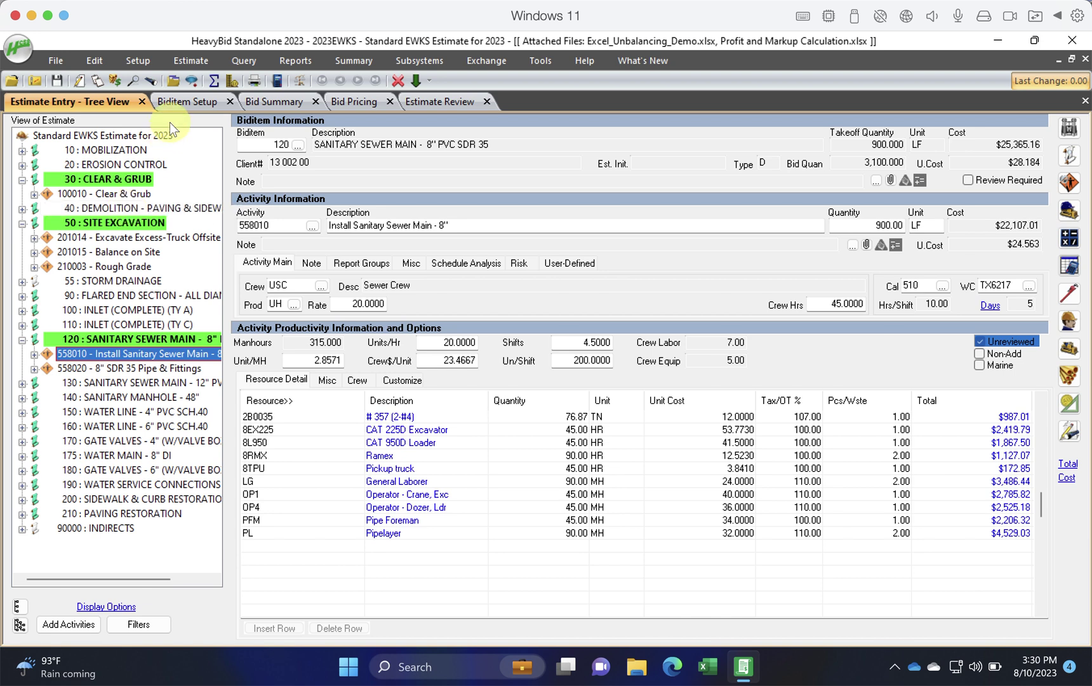
left_click(176, 102)
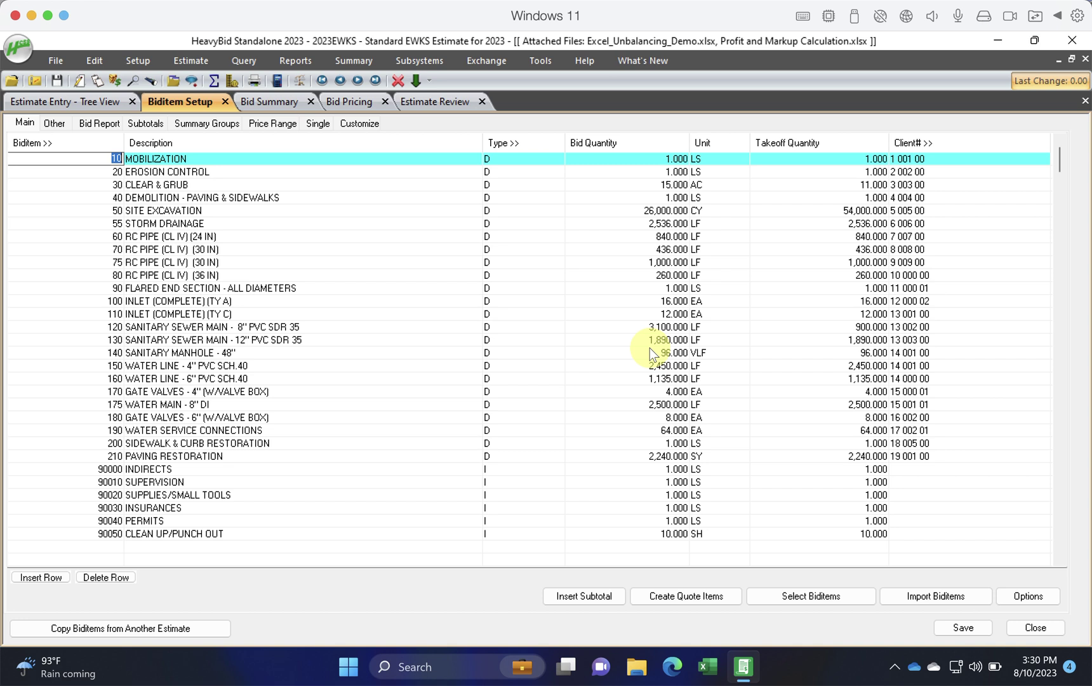
right_click(110, 287)
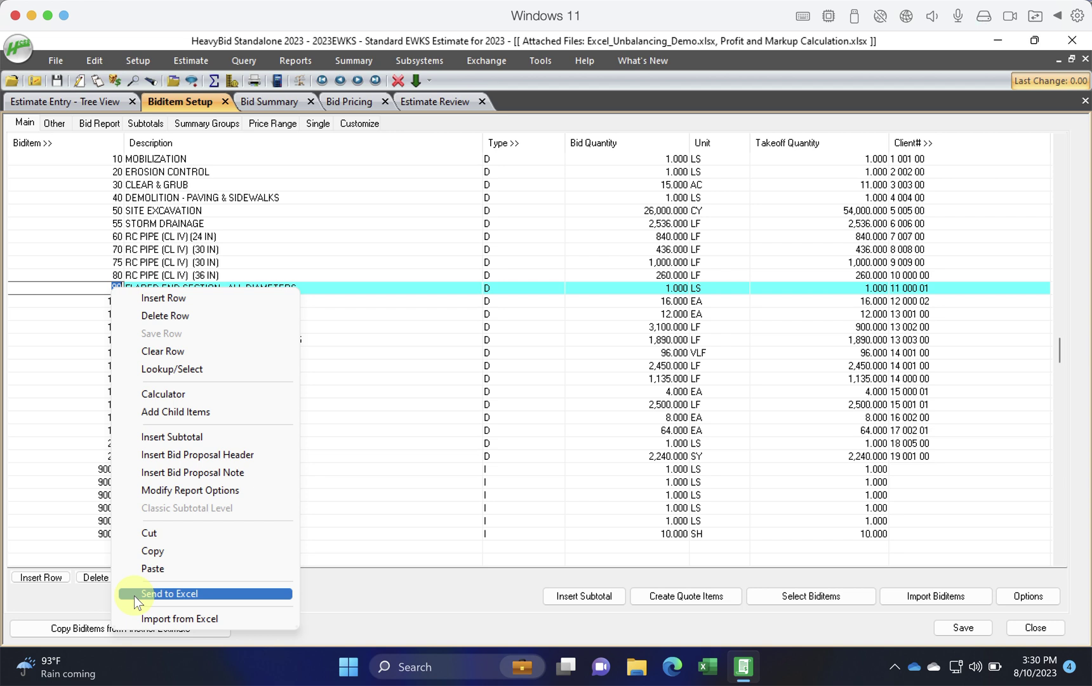
left_click(195, 200)
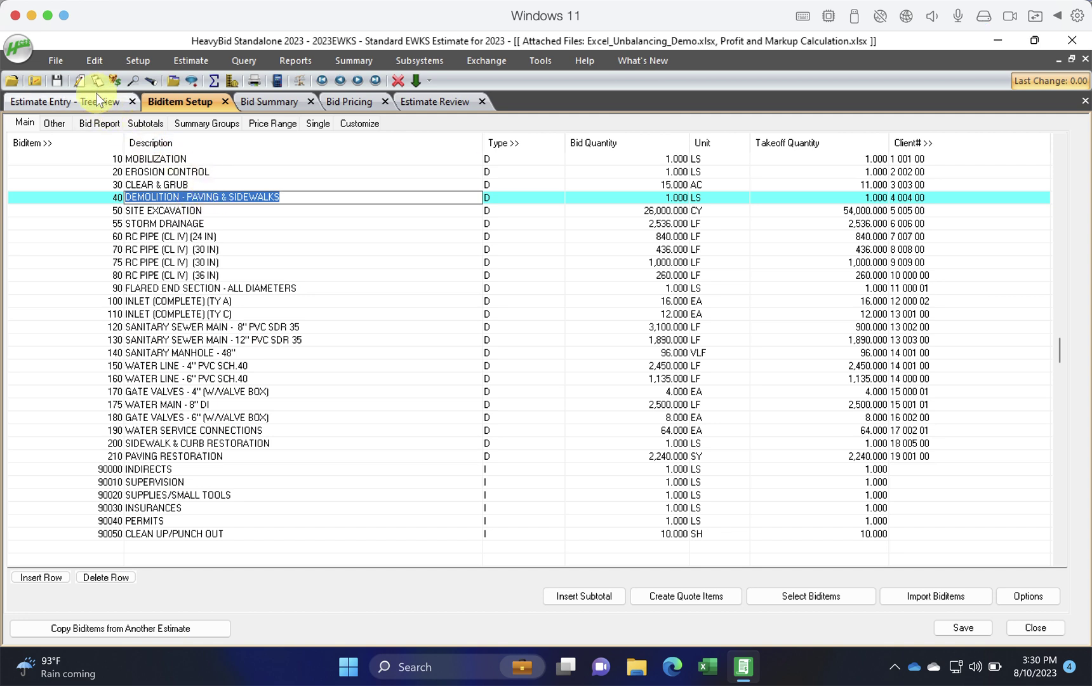
Step: Create a new activity highlight rule named Activity in Display Options
left_click(82, 82)
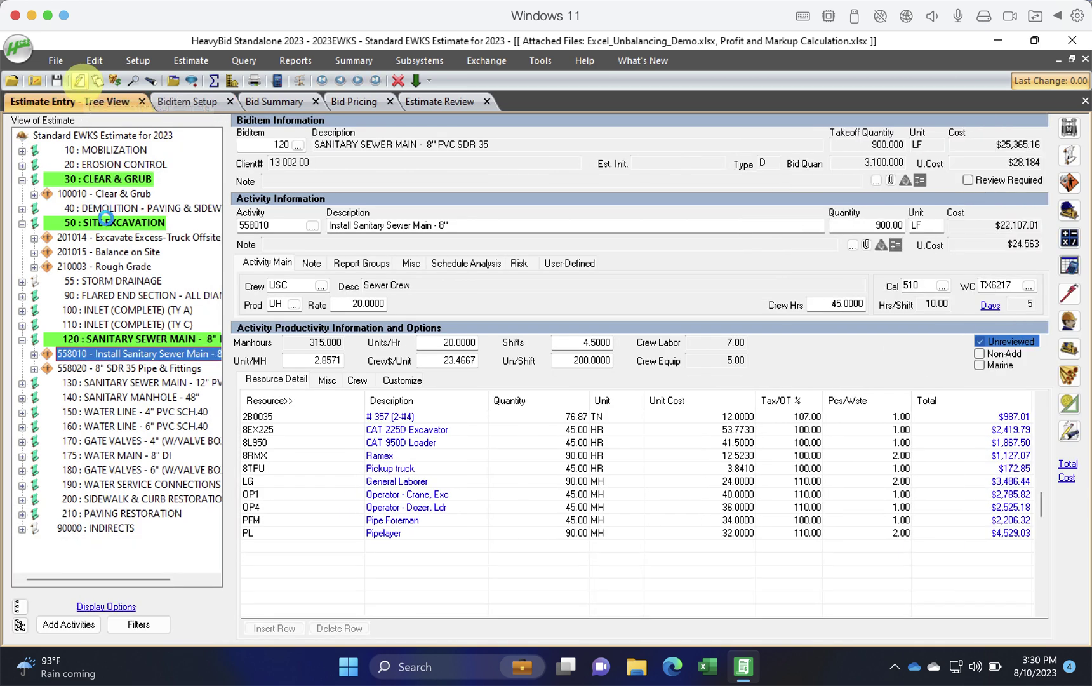
left_click(126, 440)
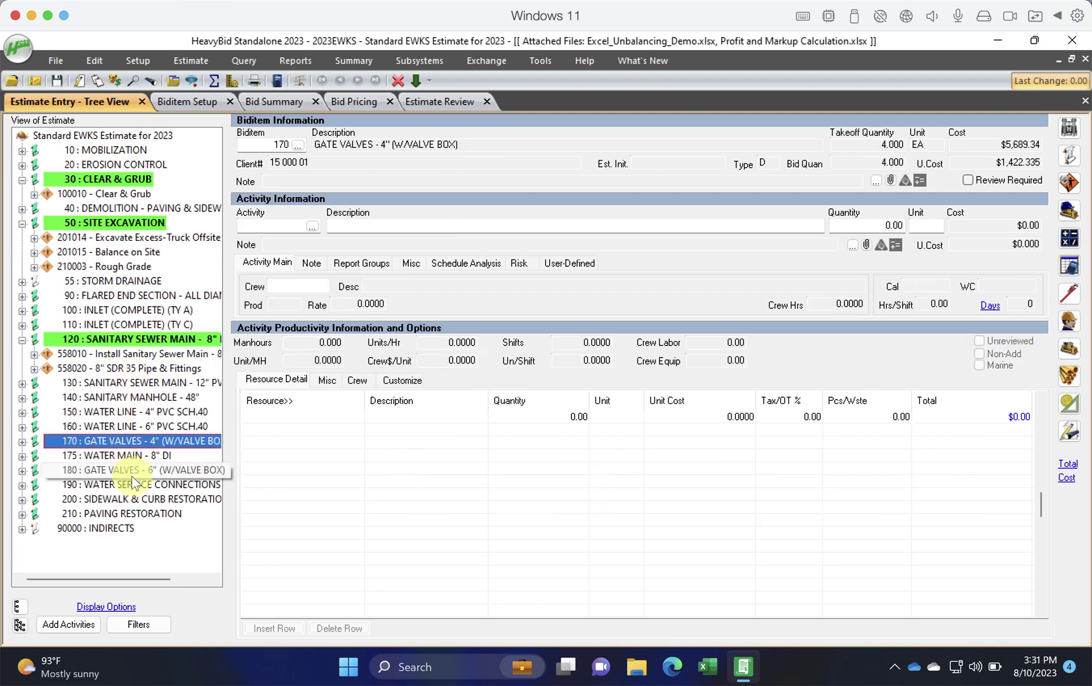
left_click(111, 607)
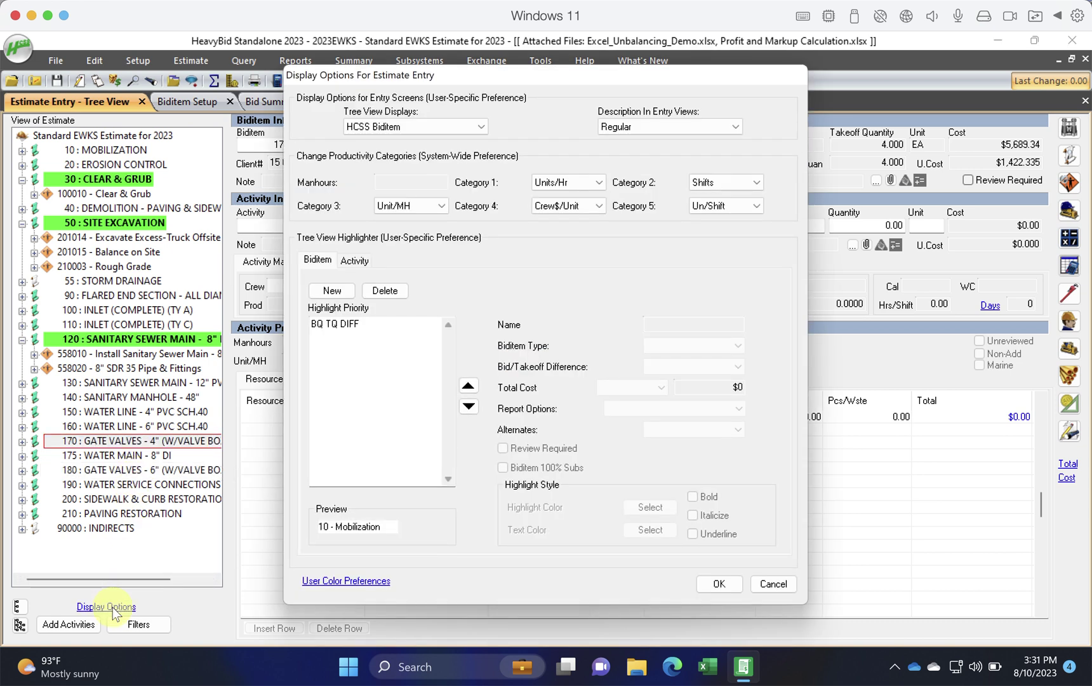
left_click(356, 261)
left_click(348, 294)
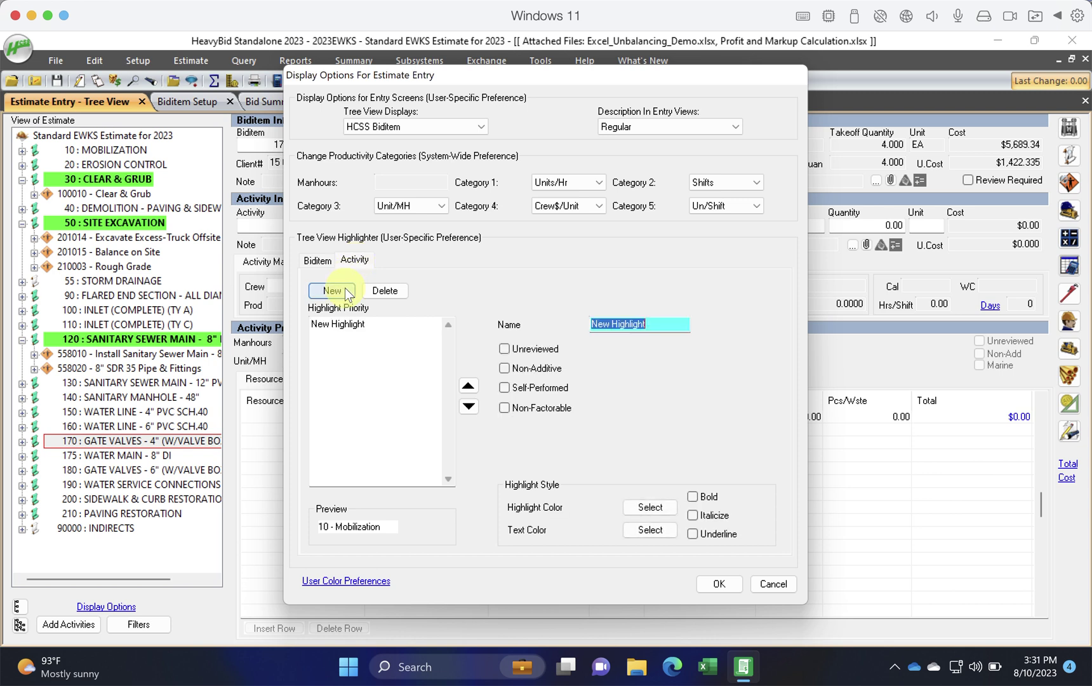
type("a")
key("BackSpace")
type("AC")
key("BackSpace")
type("ctivity")
key("Tab")
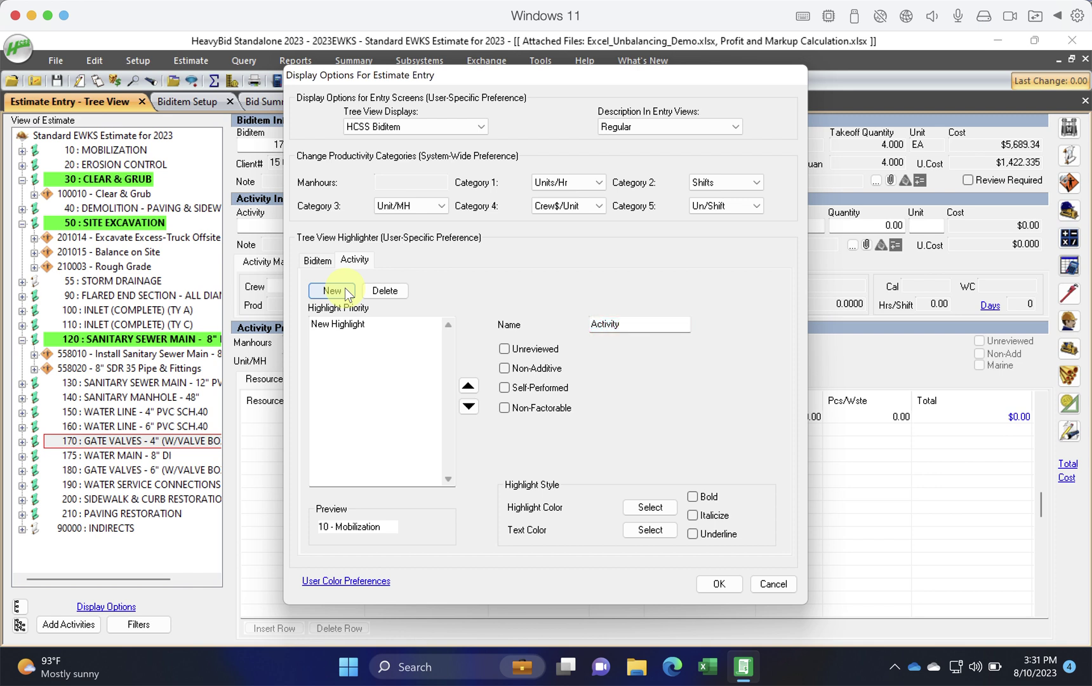
Step: Make the Activity highlight italic with blue text and apply it
left_click(693, 516)
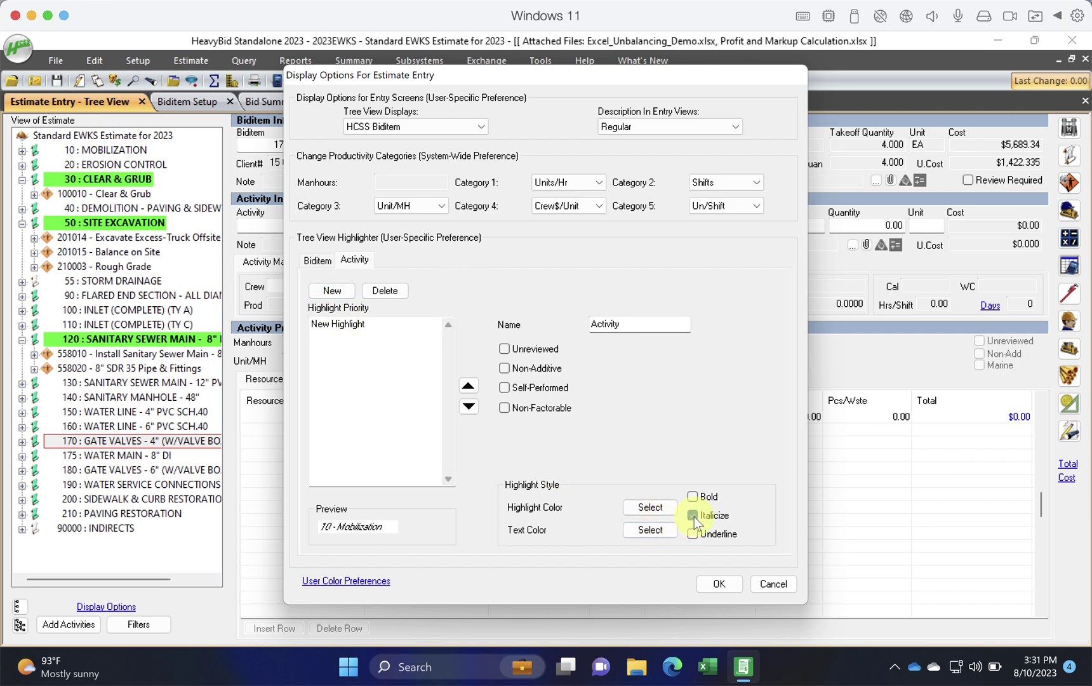
left_click(652, 530)
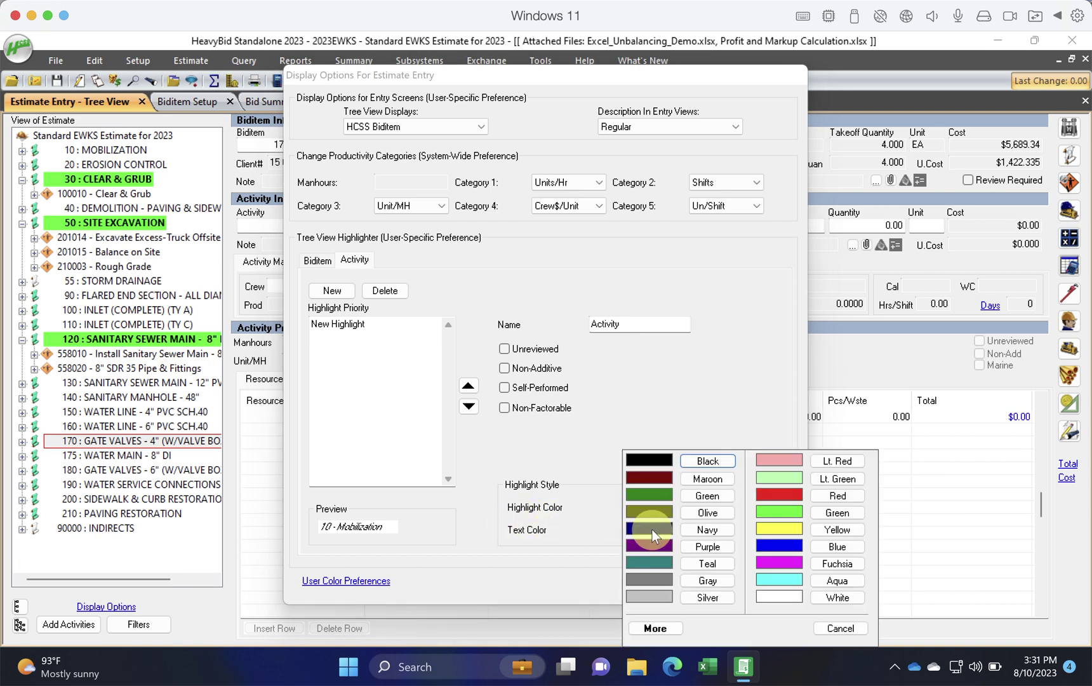
left_click(838, 546)
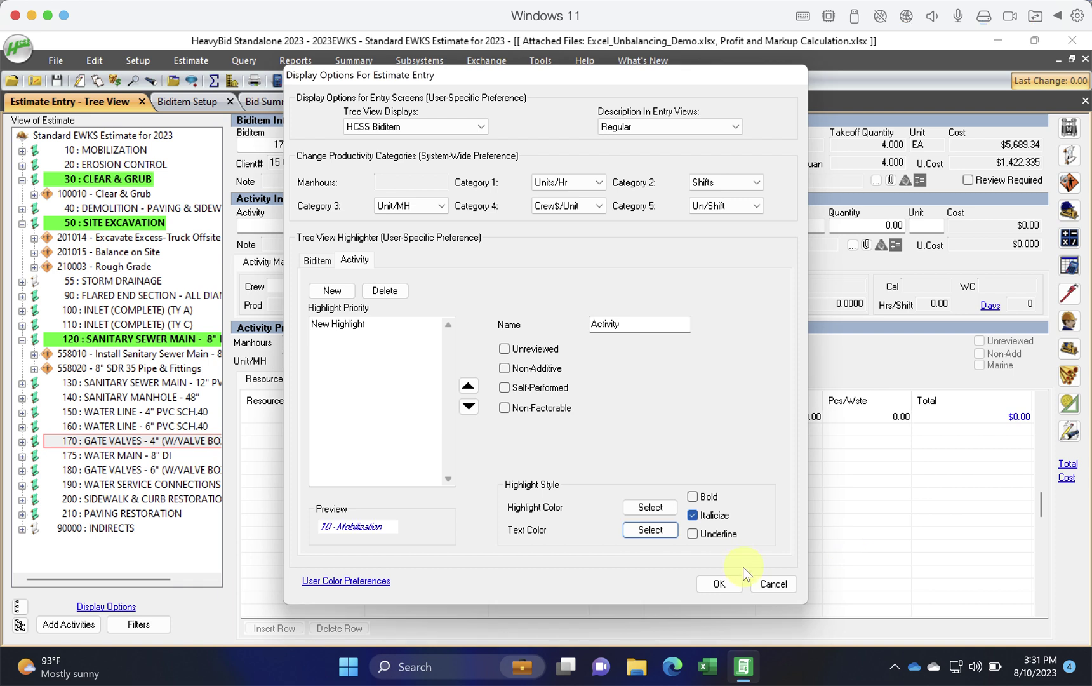
left_click(720, 582)
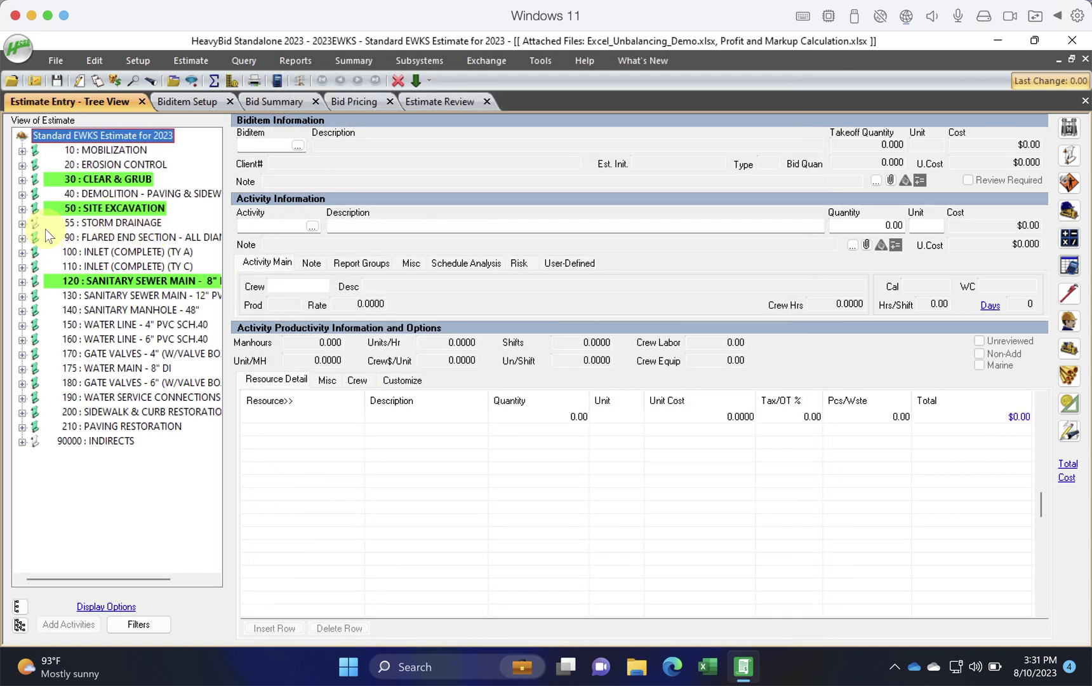
Step: Expand biditem 90 and view activity 415000 Install Flared End Section in italic blue with its resources
double_click(48, 237)
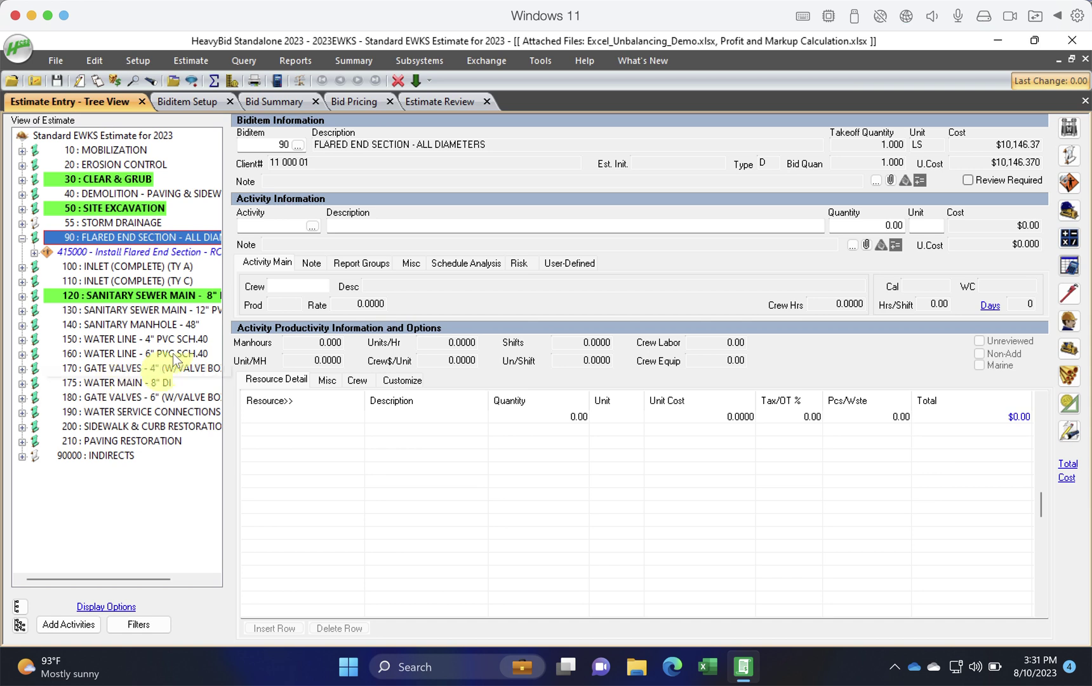
left_click(161, 252)
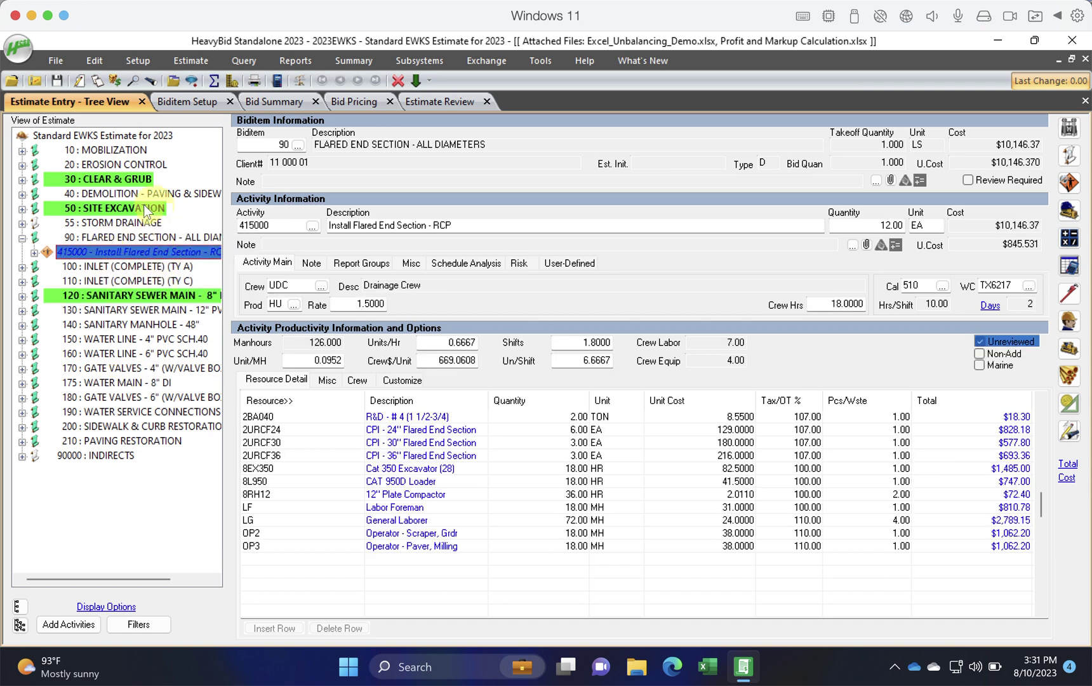
left_click(103, 382)
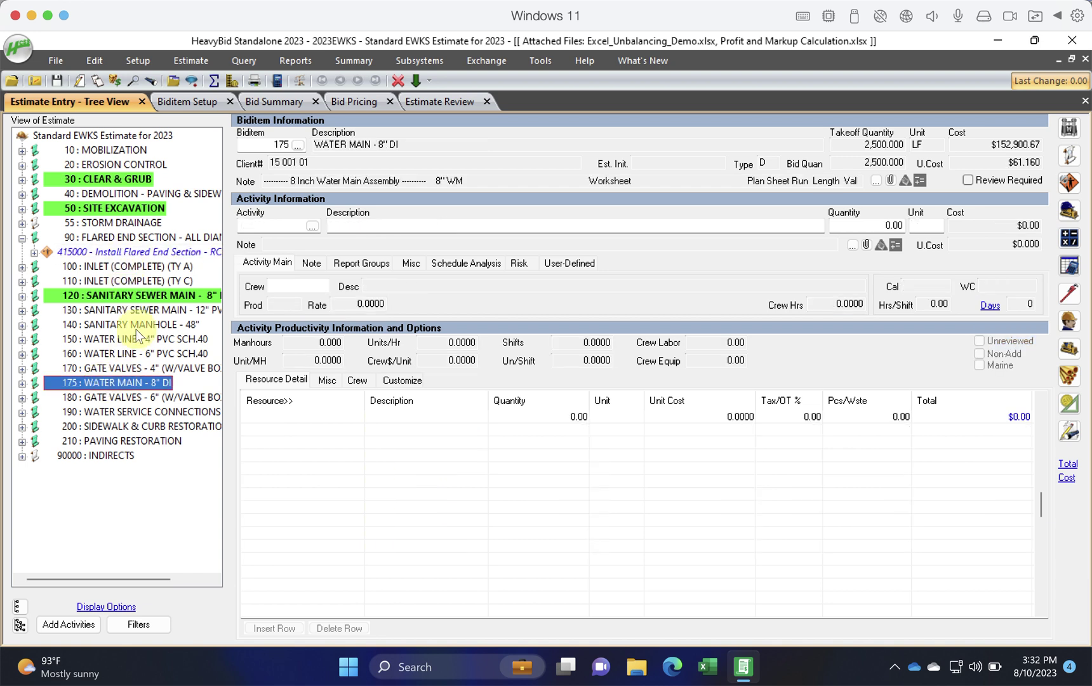
left_click(145, 252)
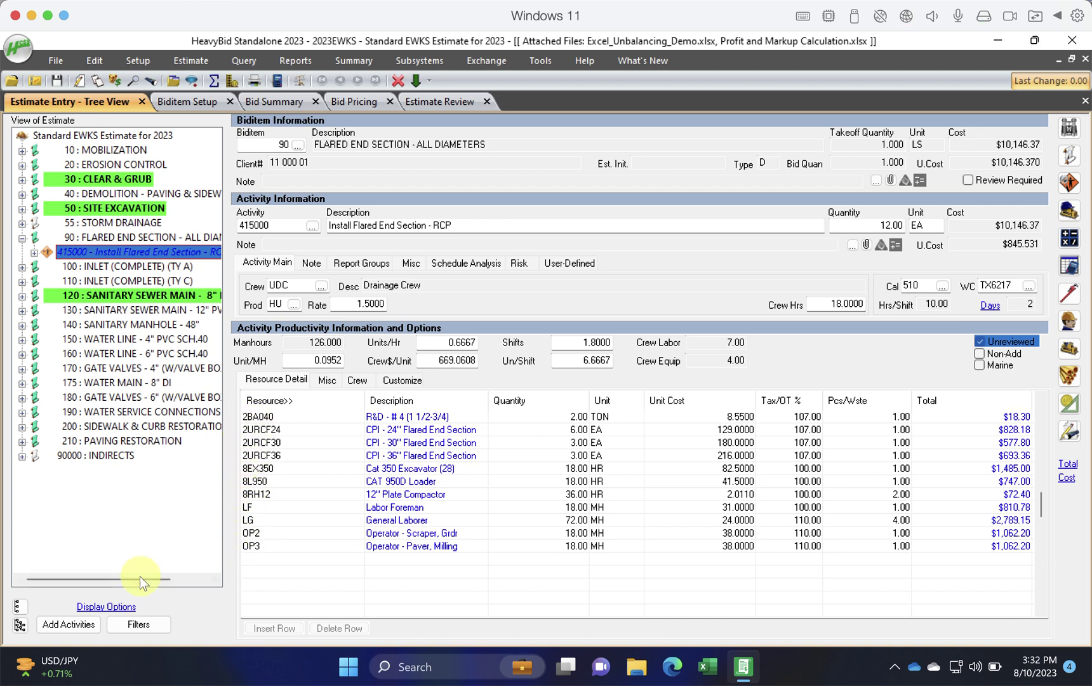
Step: In User Color Preferences, set crew labor to red, inside equipment yellow, outside equipment green
left_click(117, 607)
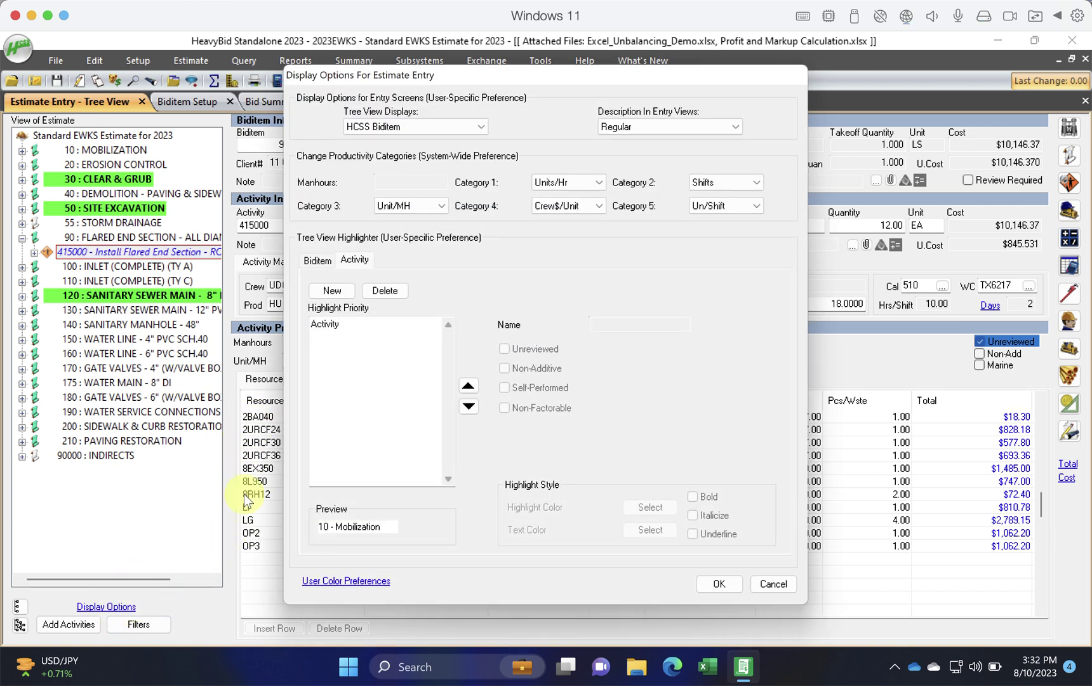
left_click(329, 583)
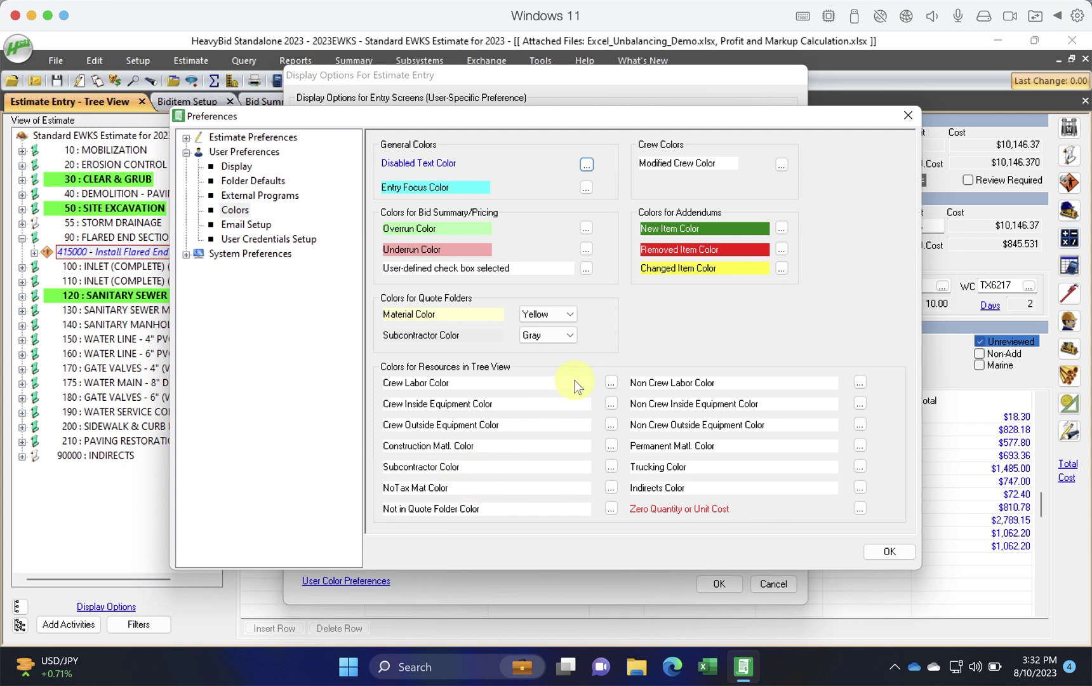
left_click(611, 382)
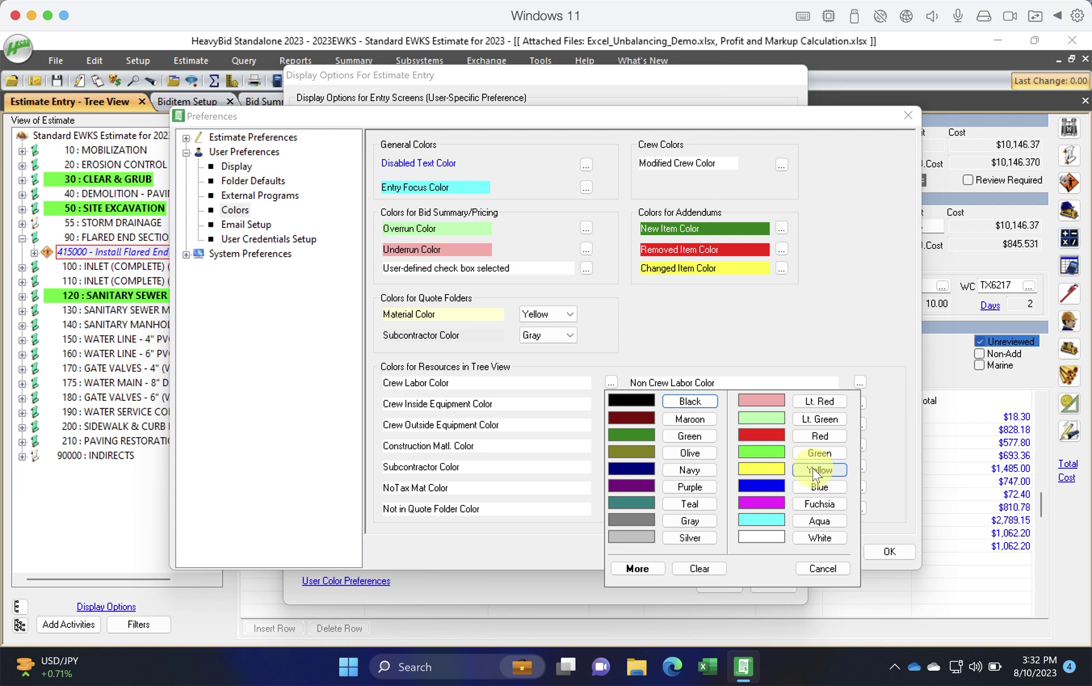
left_click(819, 436)
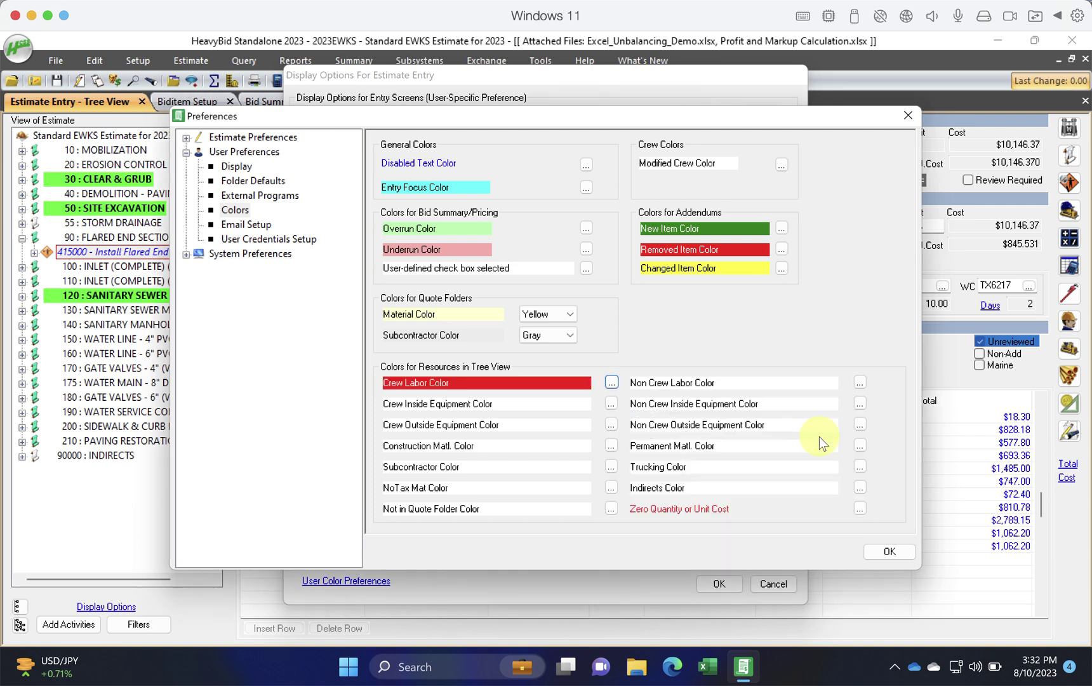
left_click(612, 403)
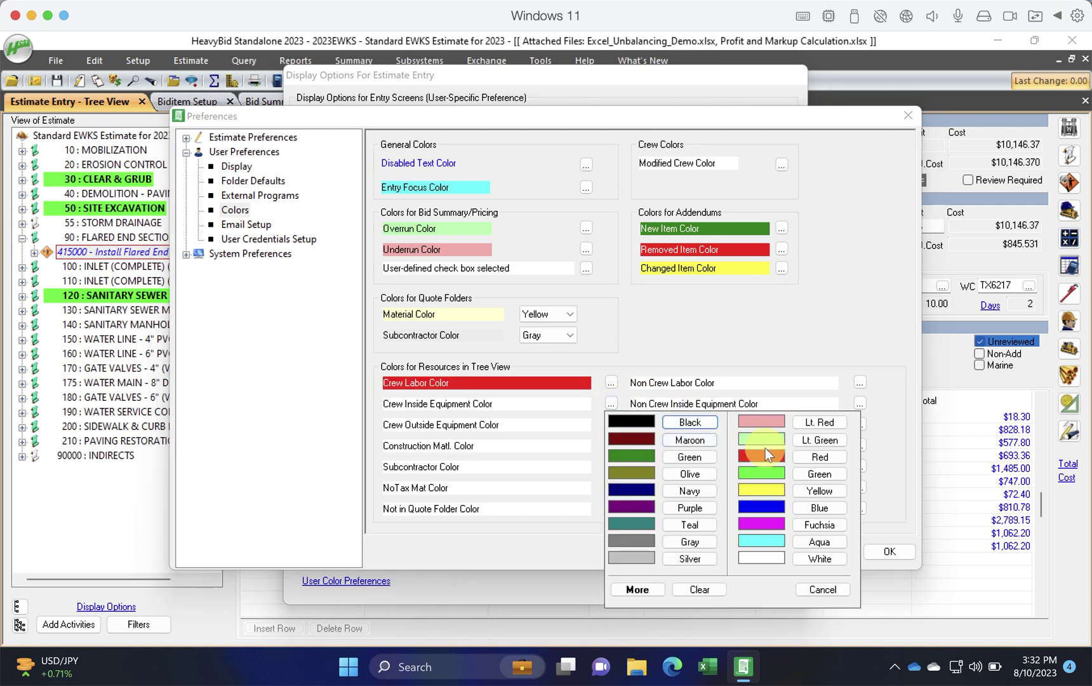
left_click(803, 492)
left_click(611, 424)
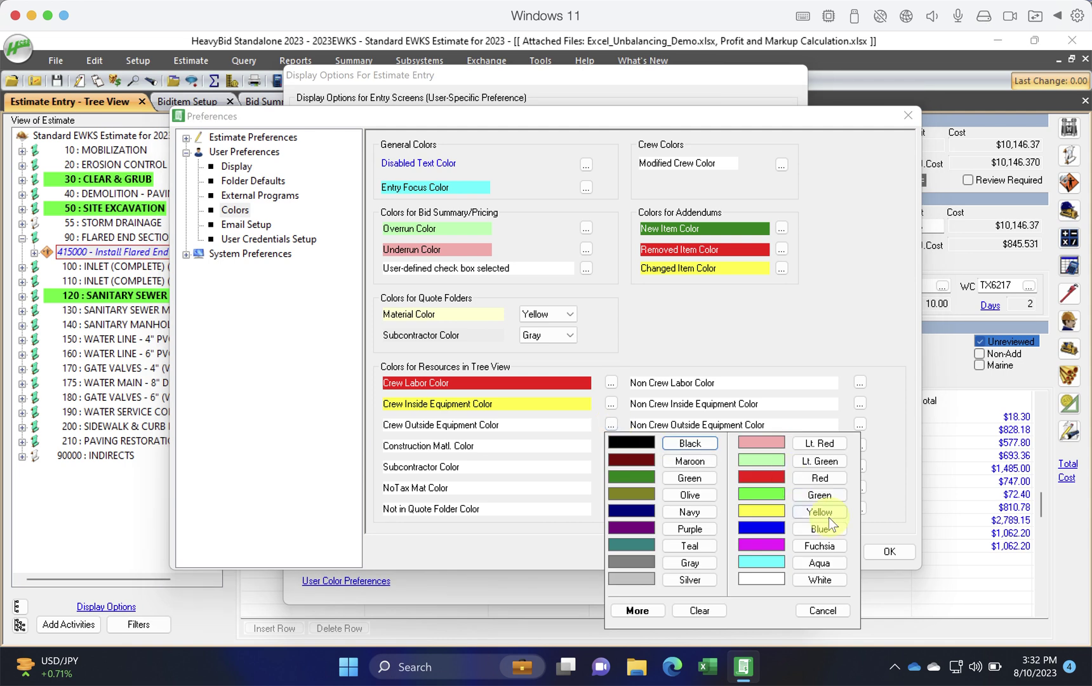
left_click(823, 496)
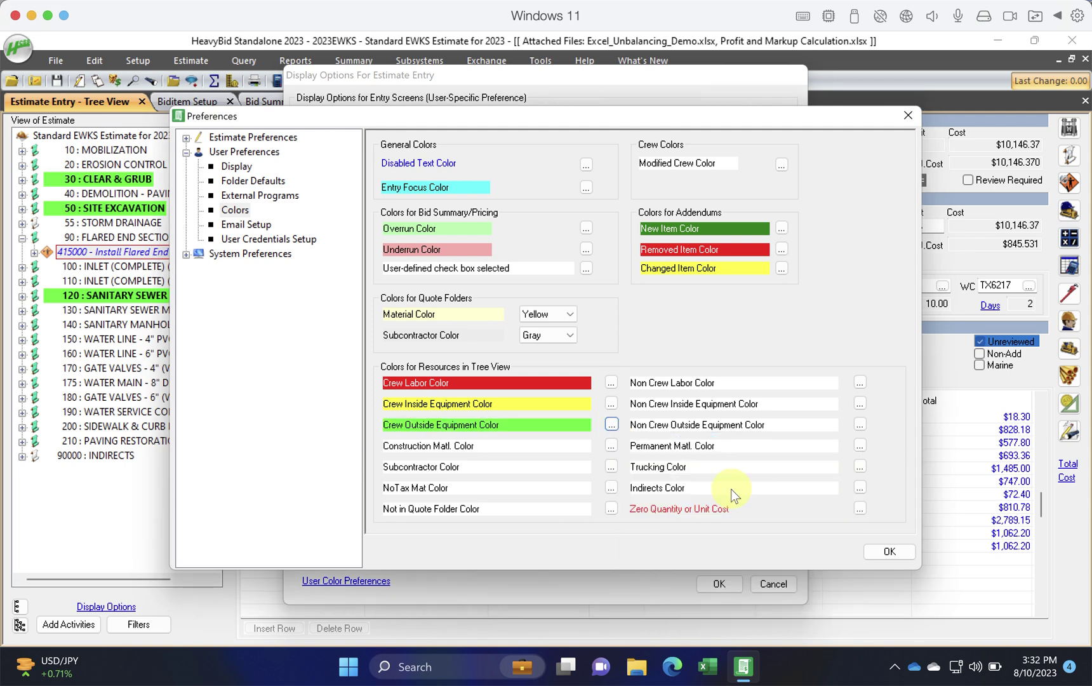
Step: Set construction material to aqua, subcontractor dark green, permanent material blue, and save the preferences
left_click(611, 445)
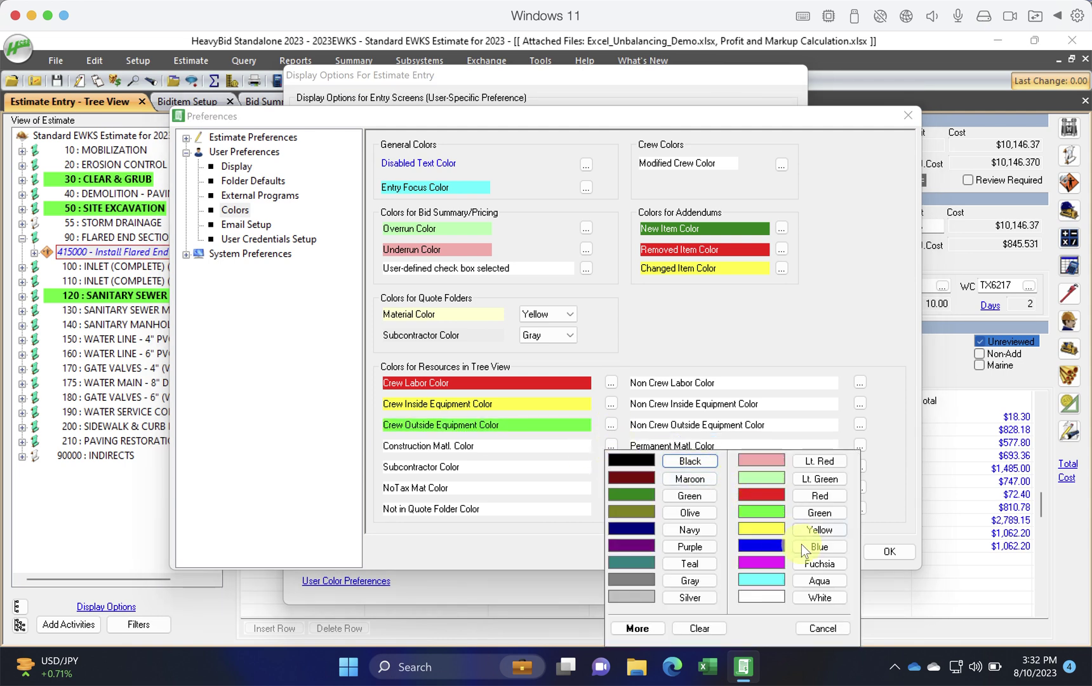
left_click(807, 580)
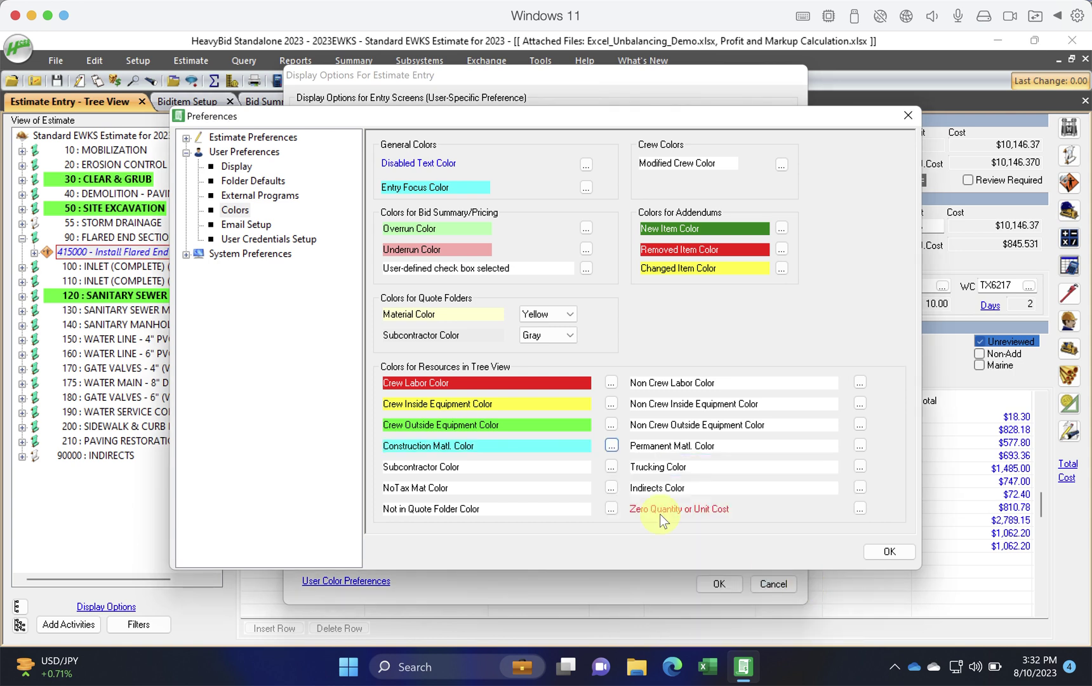
left_click(610, 467)
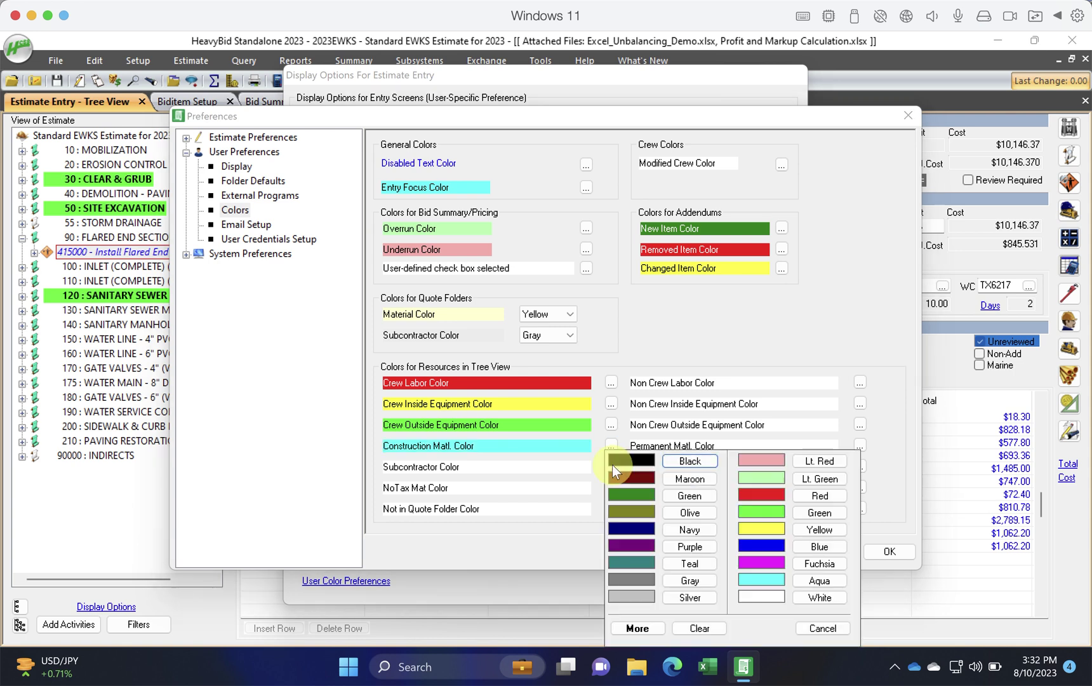
left_click(696, 497)
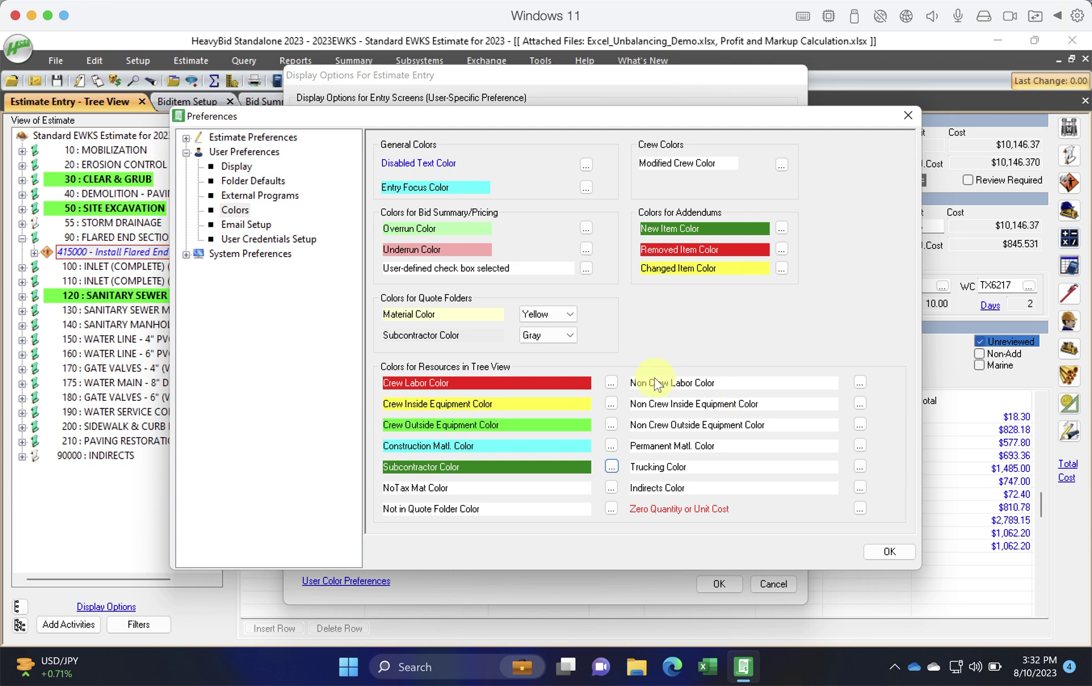
left_click(859, 447)
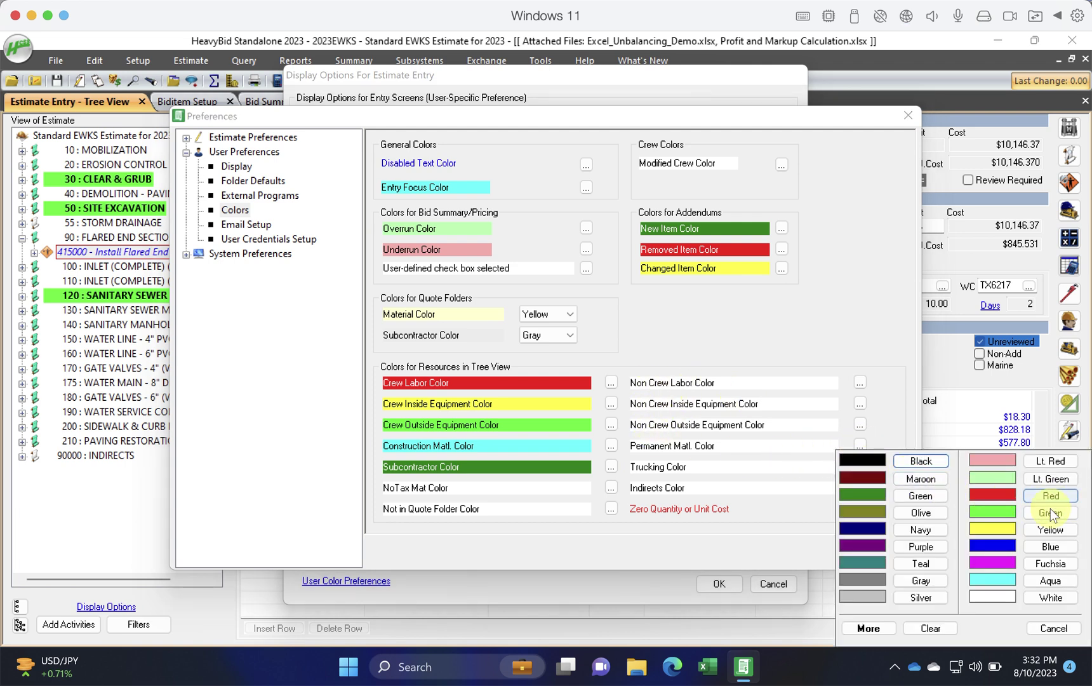
left_click(1050, 546)
left_click(902, 552)
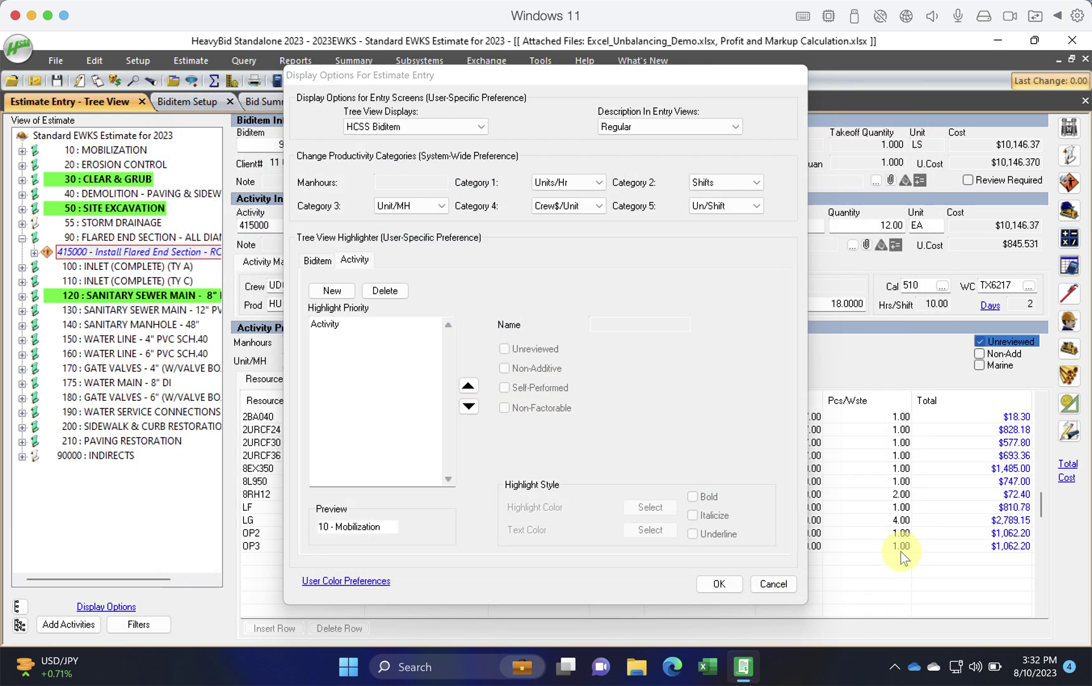
Step: Reload the Estimate Entry tree and view activity 412240's color-coded resources under Storm Drainage biditem 60
left_click(722, 582)
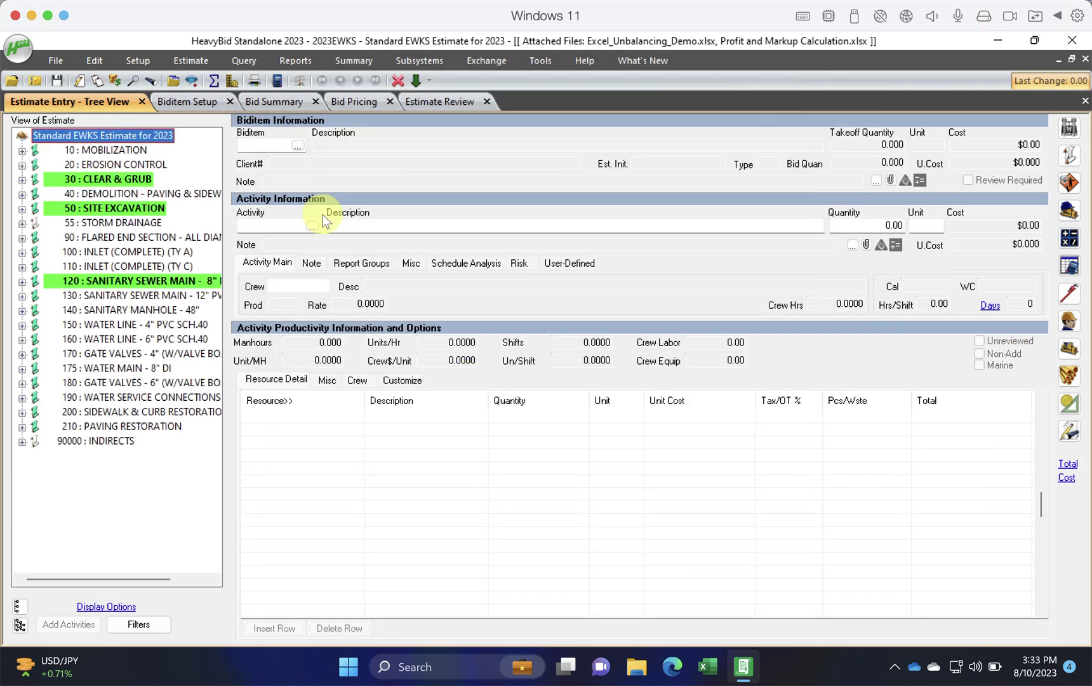
left_click(143, 101)
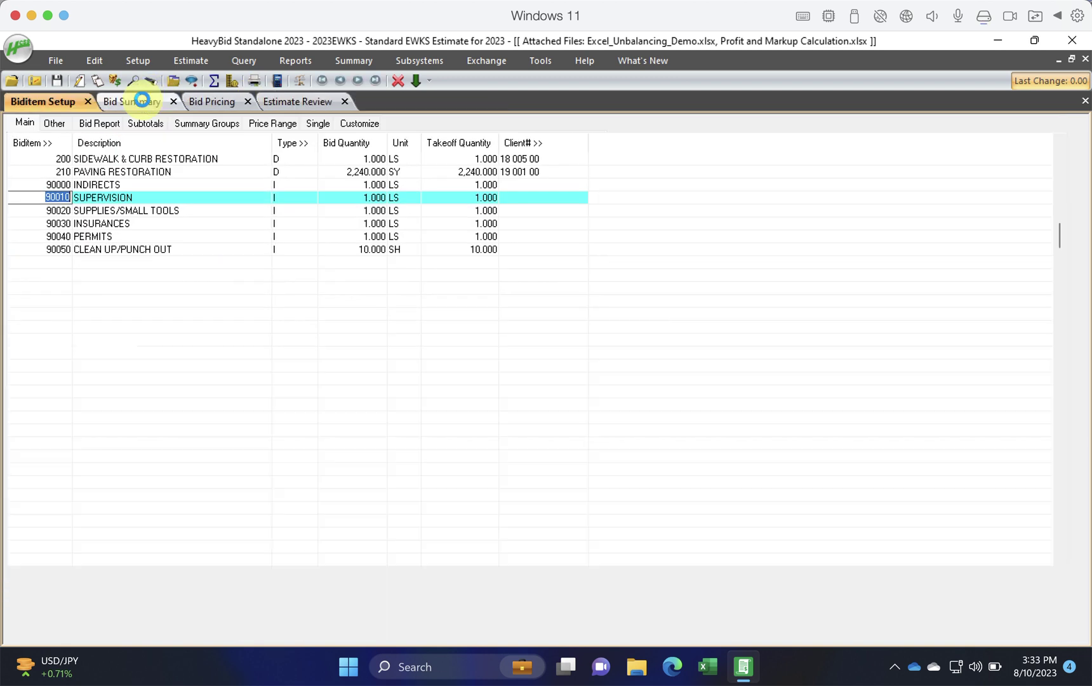
left_click(78, 80)
double_click(81, 226)
double_click(89, 238)
left_click(91, 252)
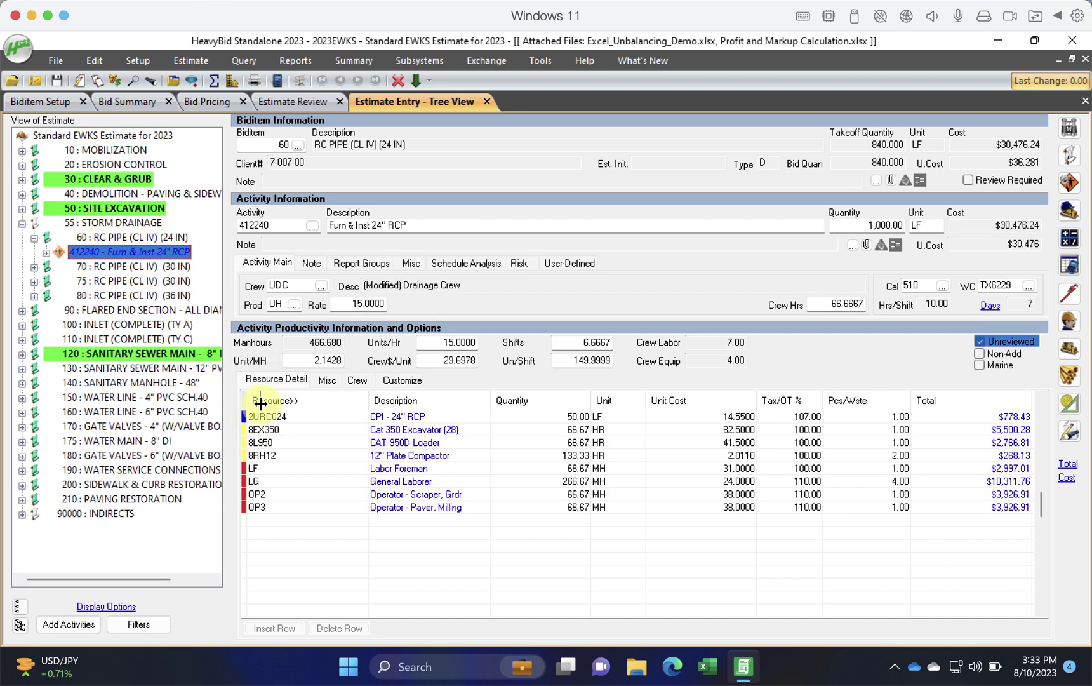
left_click_drag(251, 404, 265, 405)
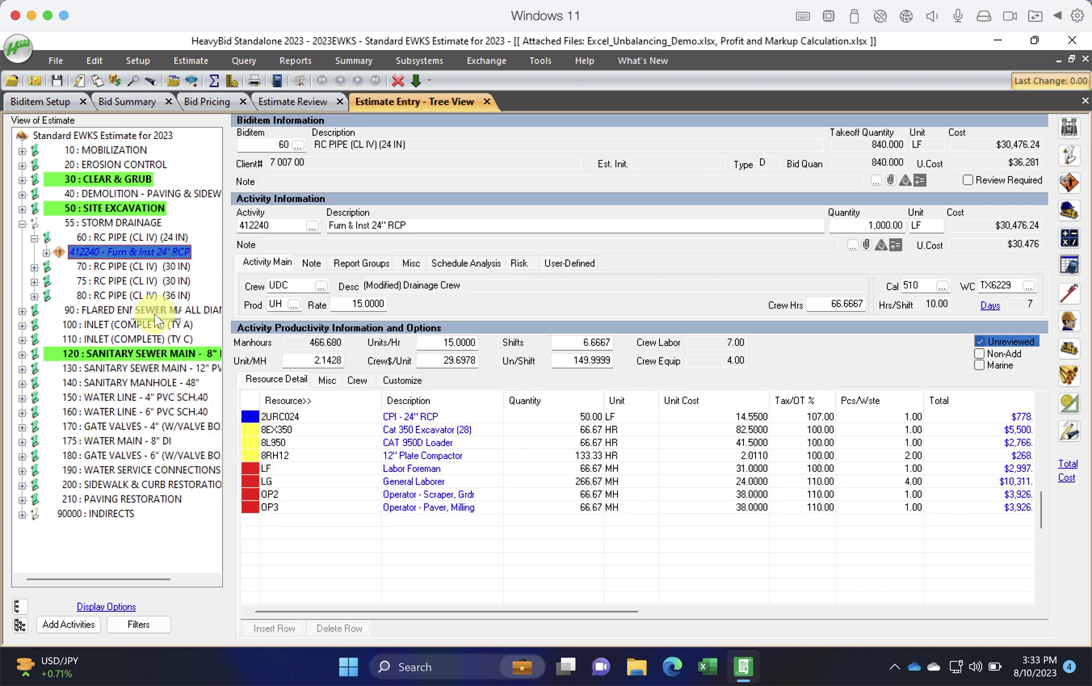
Step: Expand biditem 75 and show activity 412300 Furn & Inst 30" RCP's color-coded resources
left_click(145, 267)
double_click(145, 280)
left_click(145, 295)
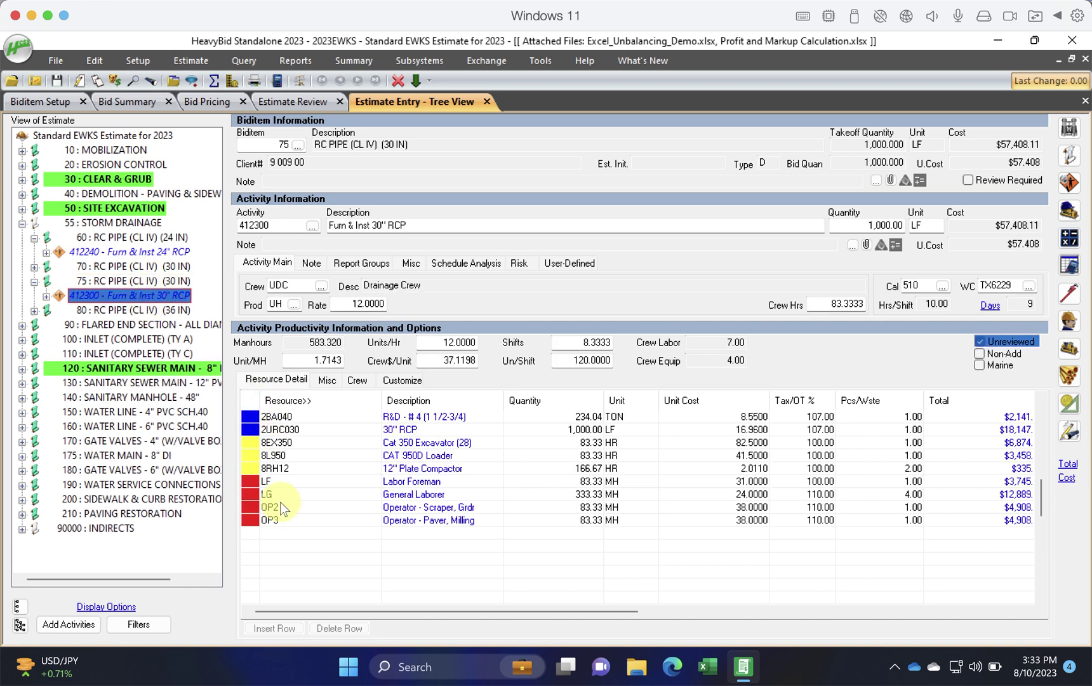